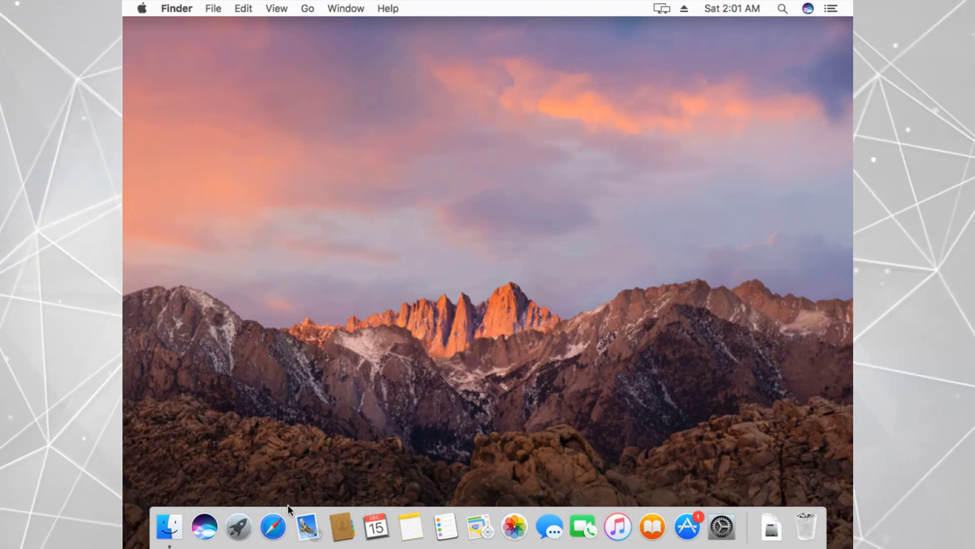
- Launch Safari, go to openoffice.org, start the full macOS installer download and close the SourceForge tab
click(273, 526)
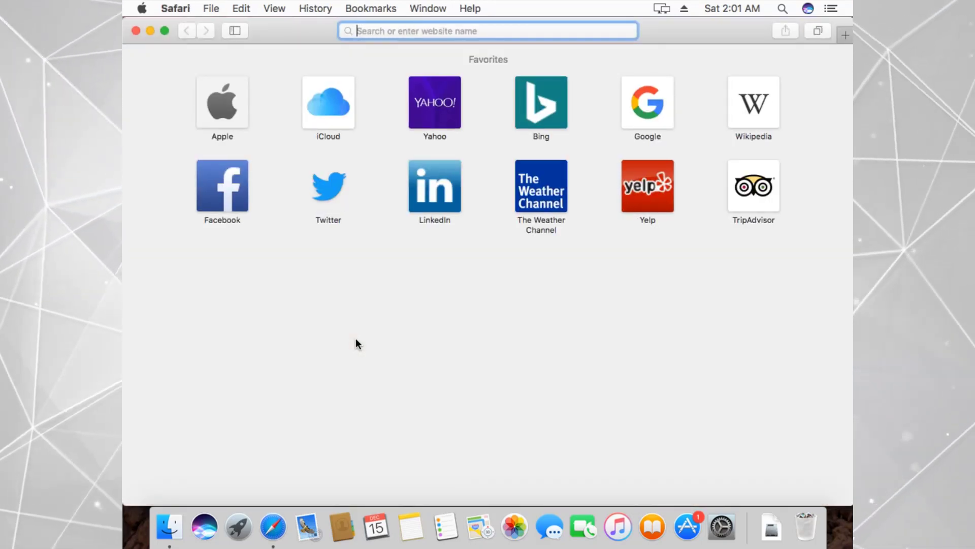
text(o)
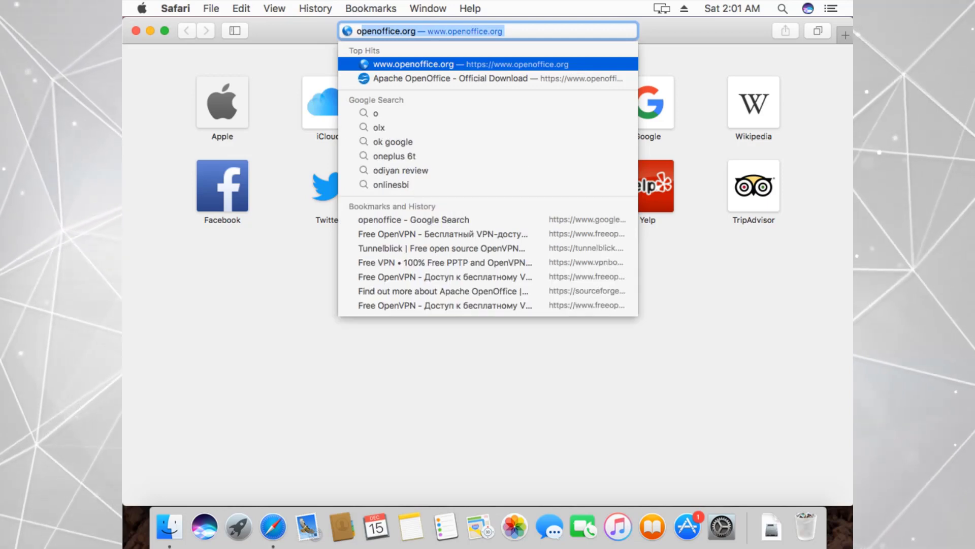
text(penoffice.org/)
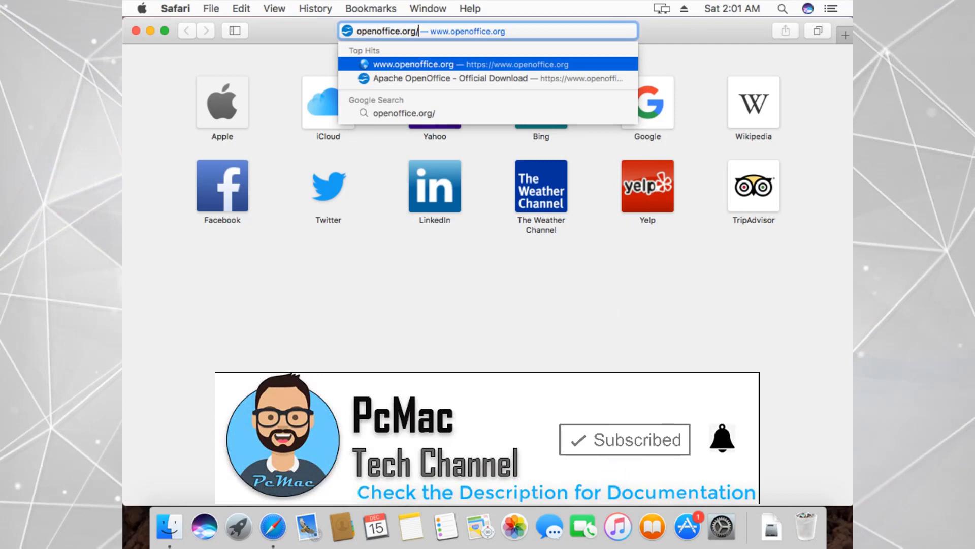
key(Return)
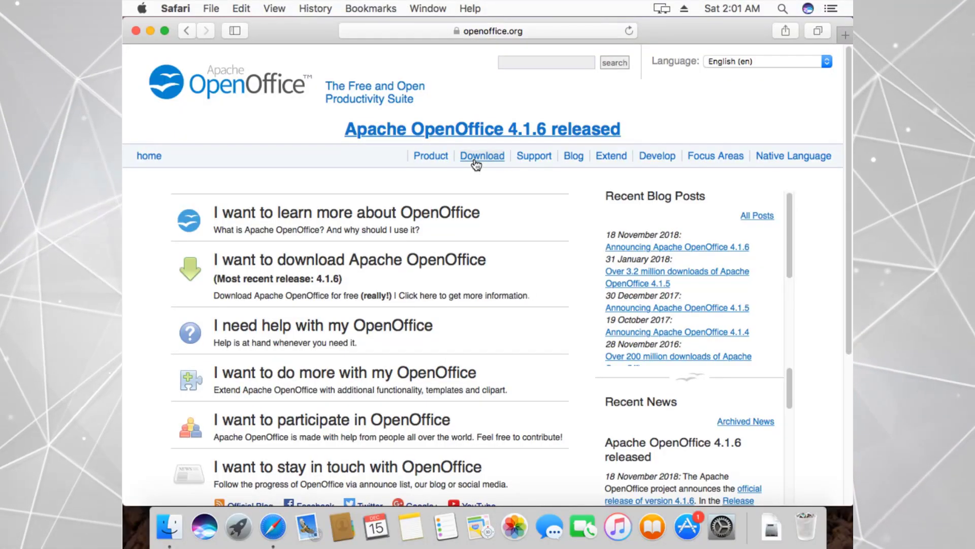
click(474, 158)
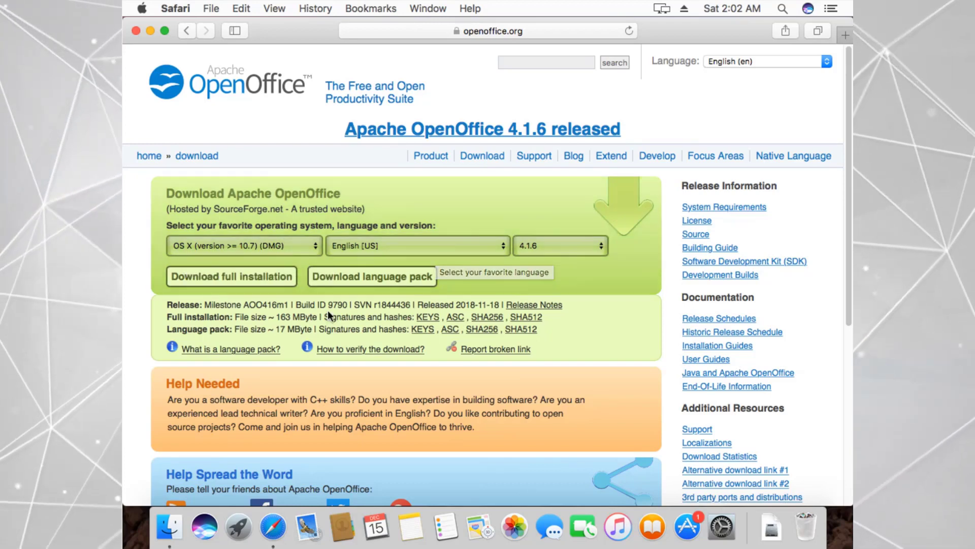
click(242, 278)
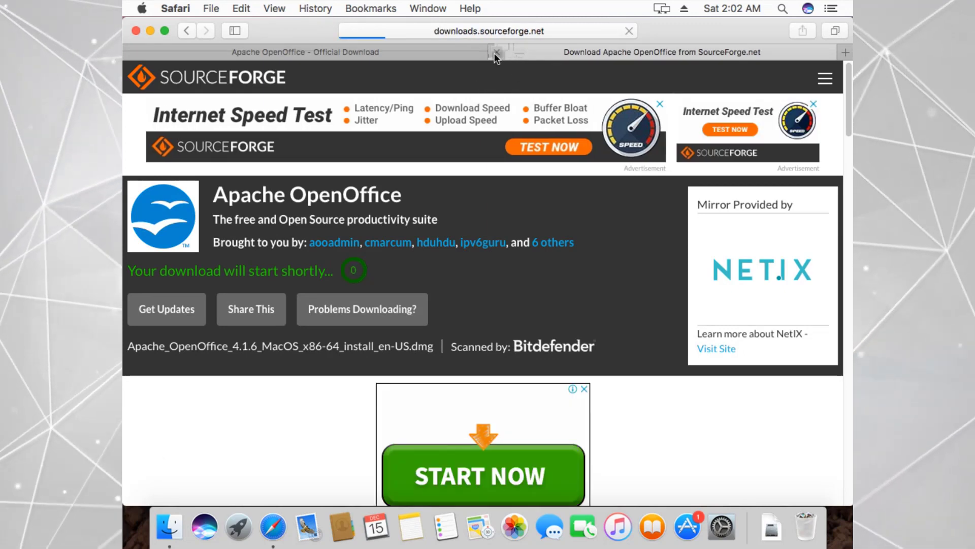
click(495, 53)
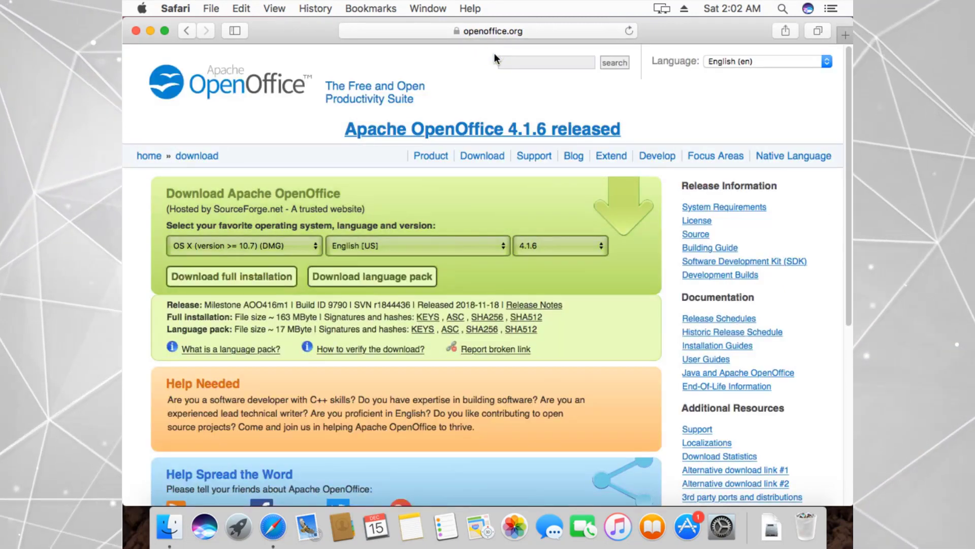
- Go to libreoffice.org and reach the LibreOffice 6.1.3 macOS download page via Download Now
click(529, 33)
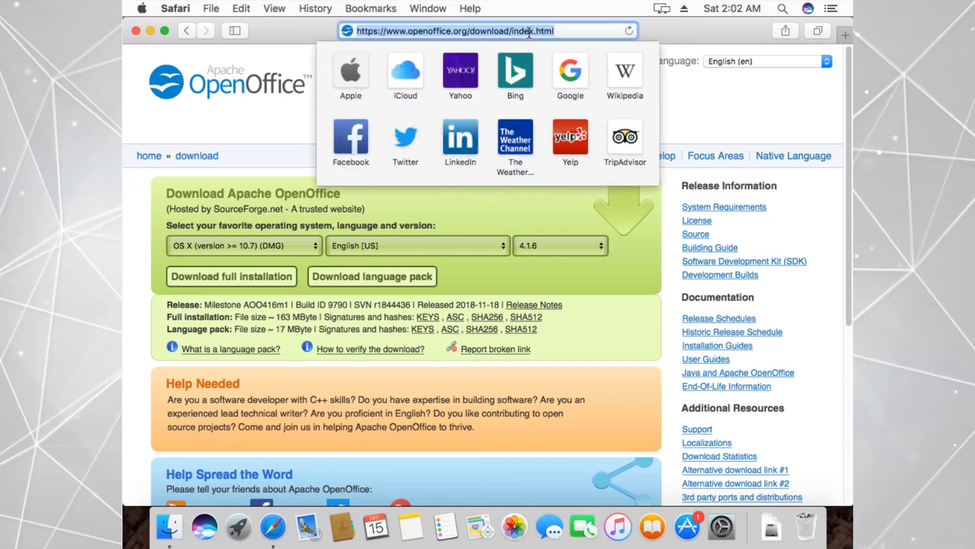
text(li)
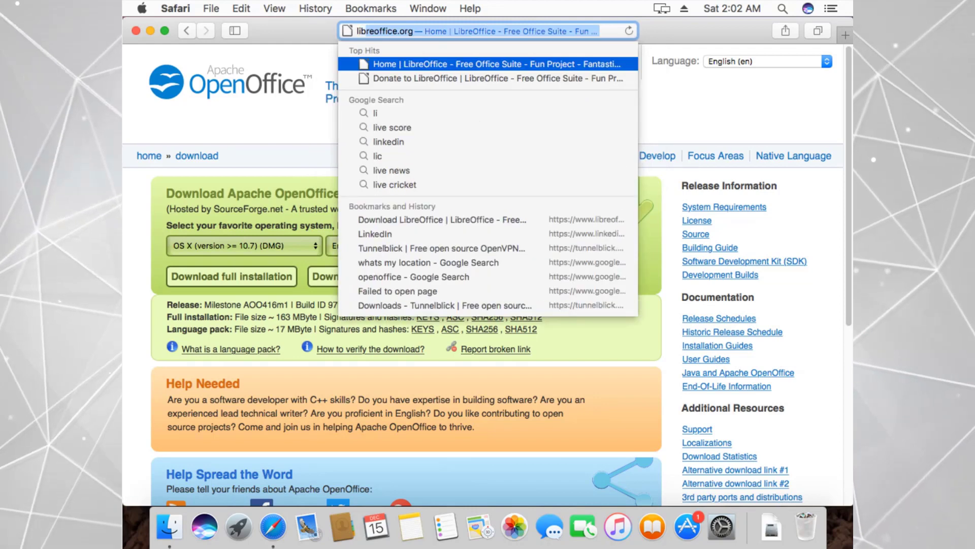
text(b)
key(Right)
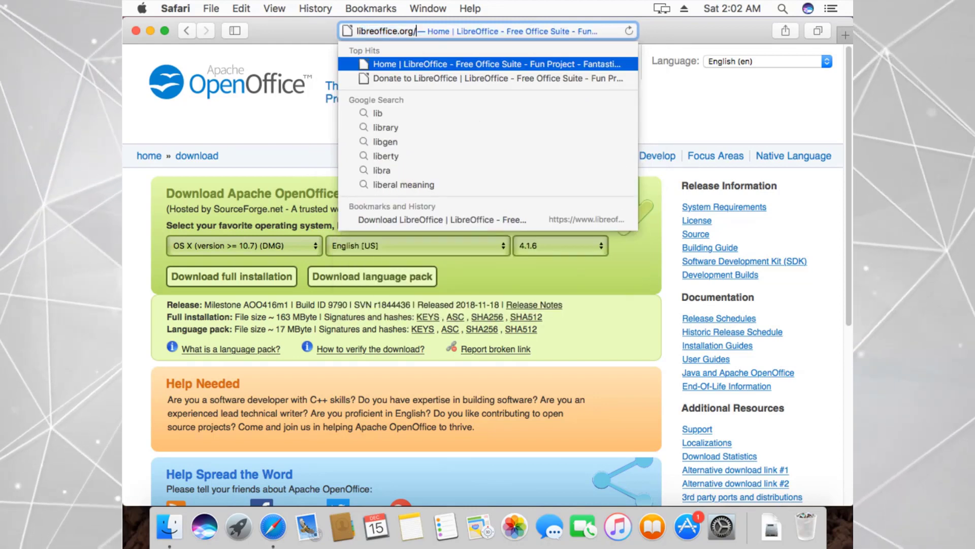
text(/)
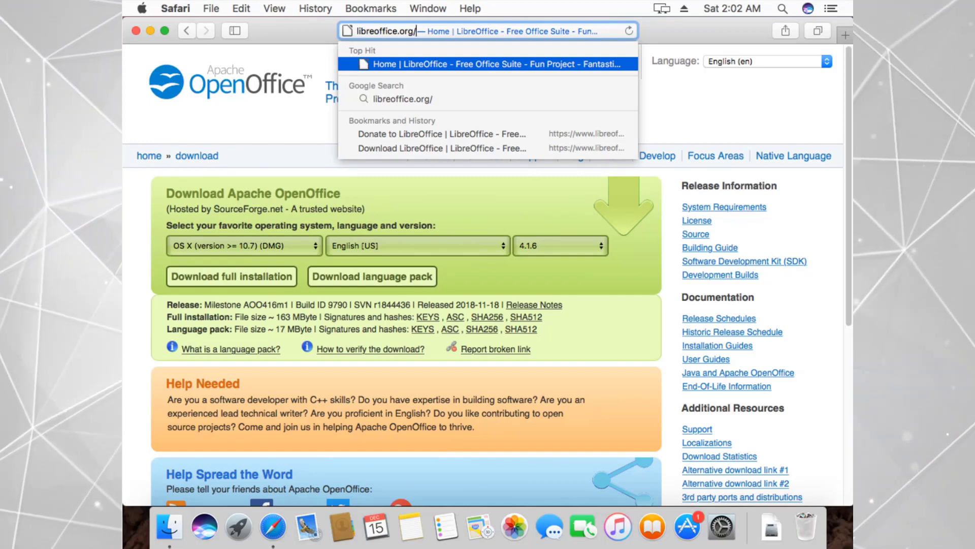
key(Return)
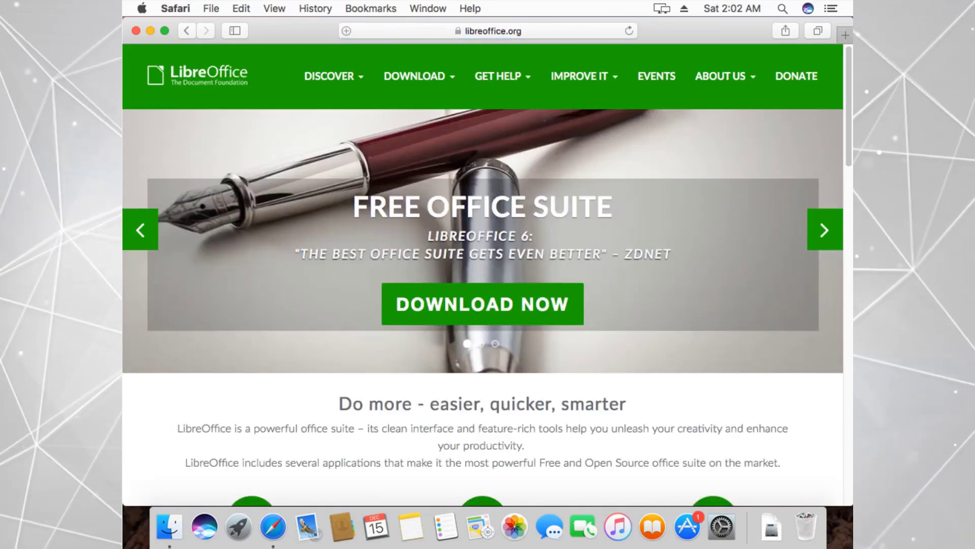
click(478, 307)
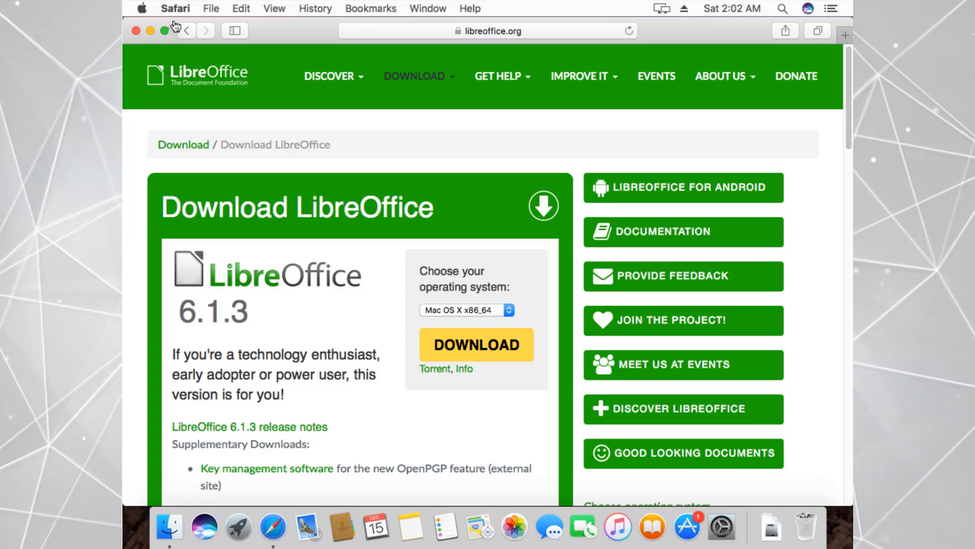
- Quit Safari, open the Downloads folder and mount the OpenOffice disk image
click(175, 9)
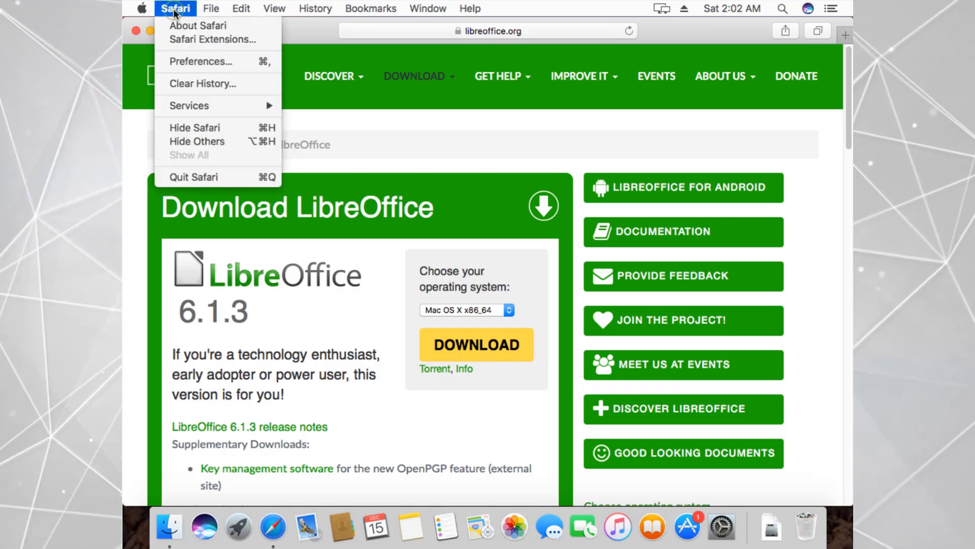
click(208, 178)
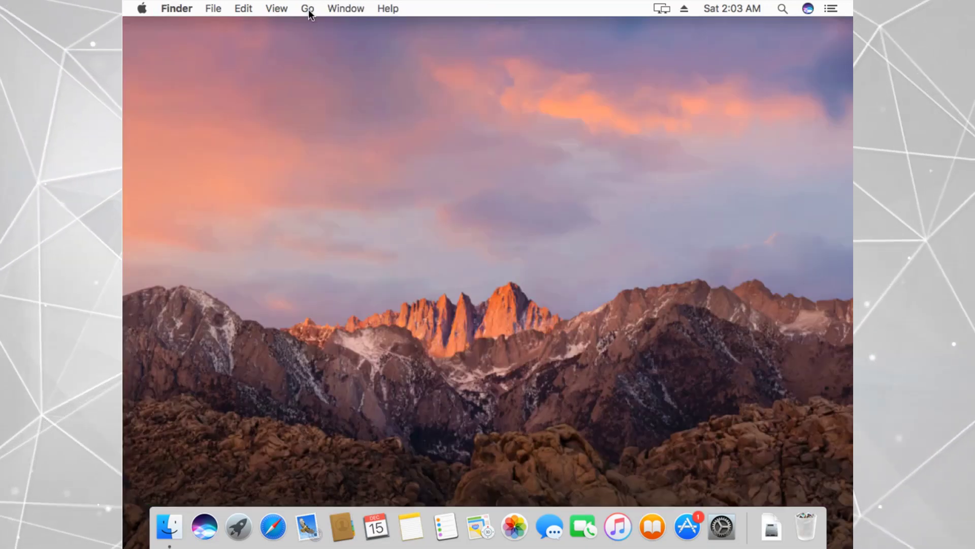
click(308, 9)
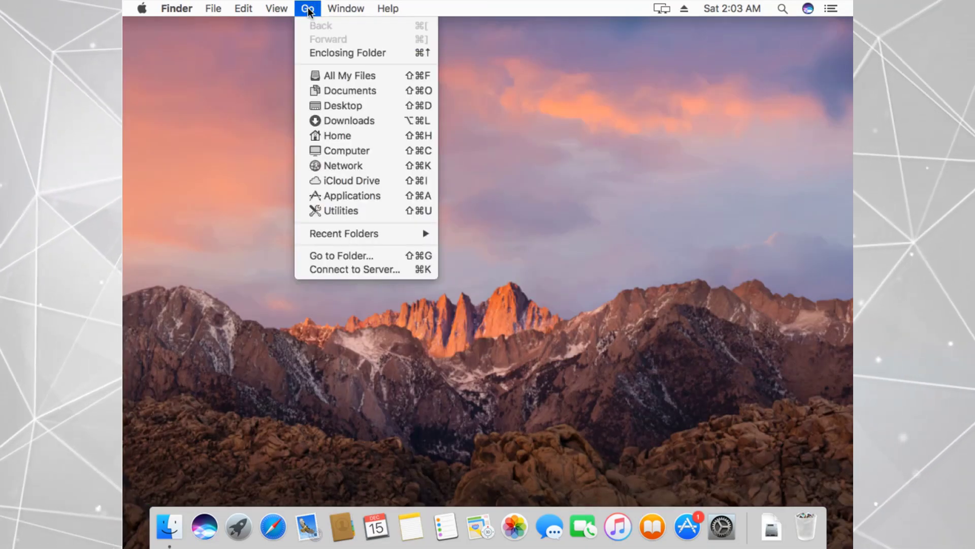
click(346, 122)
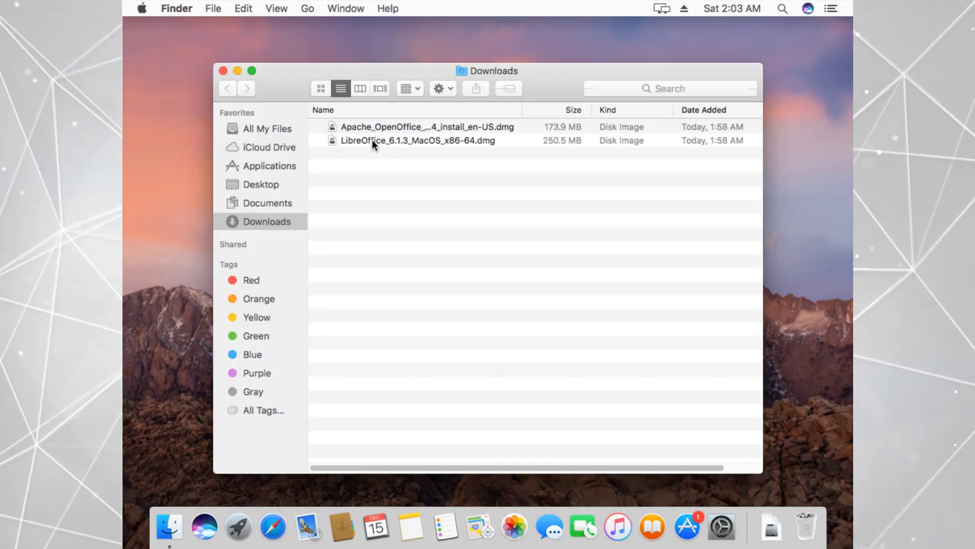
double_click(396, 129)
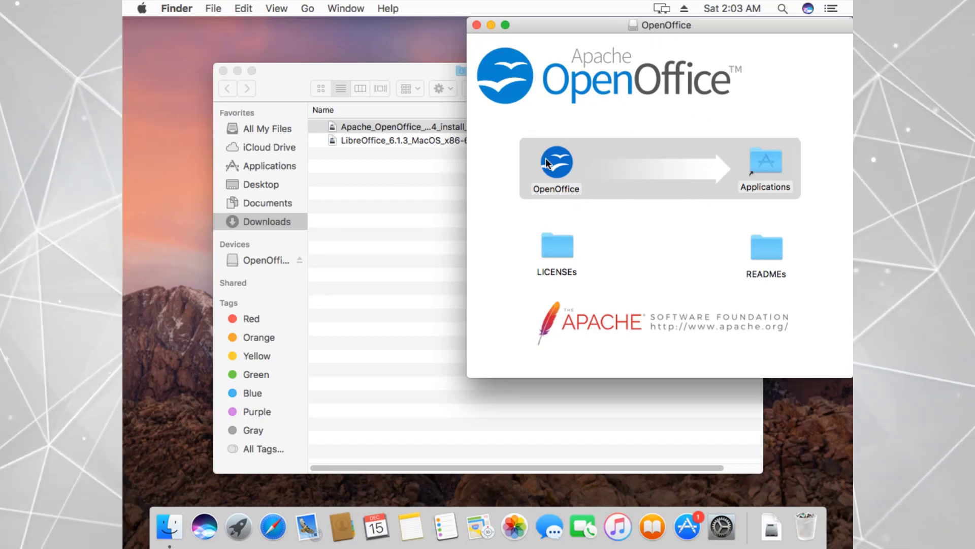
- Drag OpenOffice to Applications, keep the existing copy, and close the disk-image window
drag(550, 163, 700, 162)
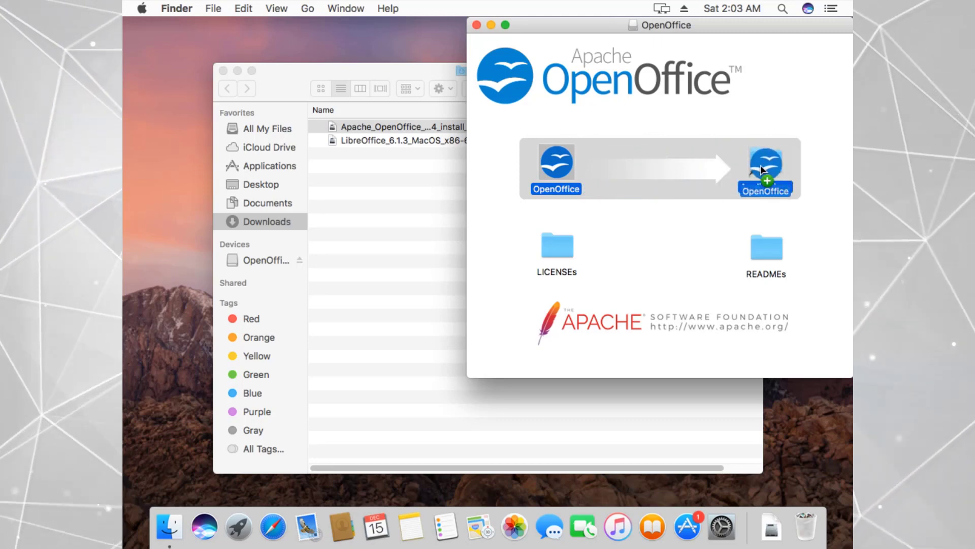
drag(700, 161, 761, 166)
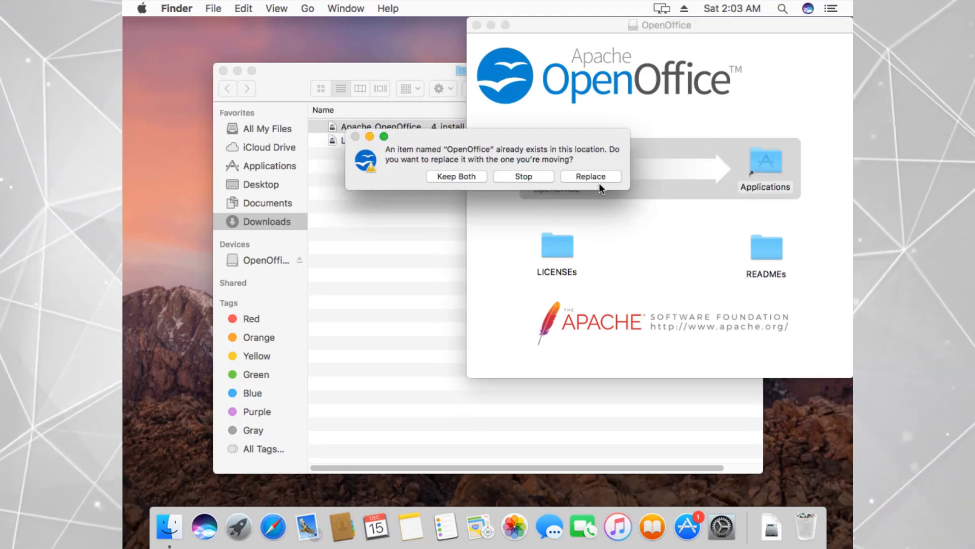
click(529, 177)
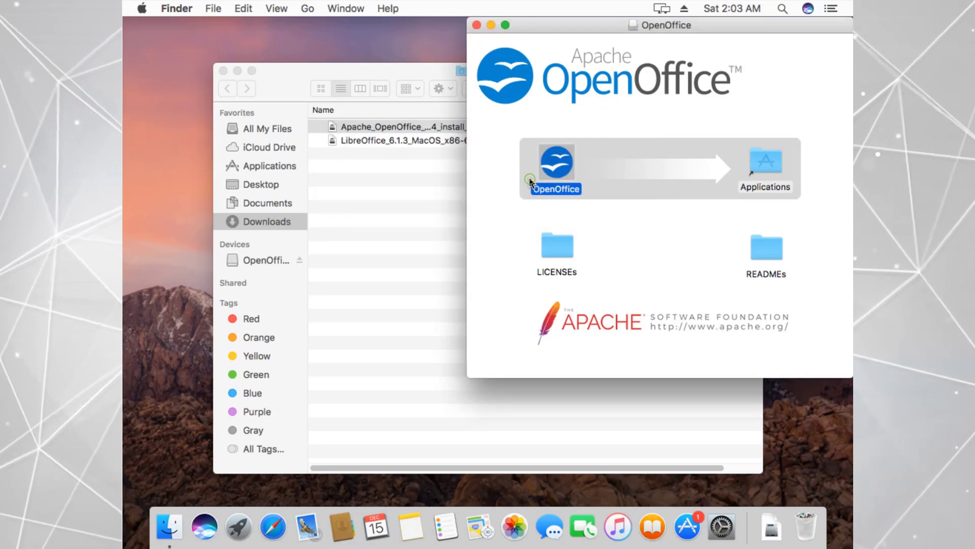
click(478, 26)
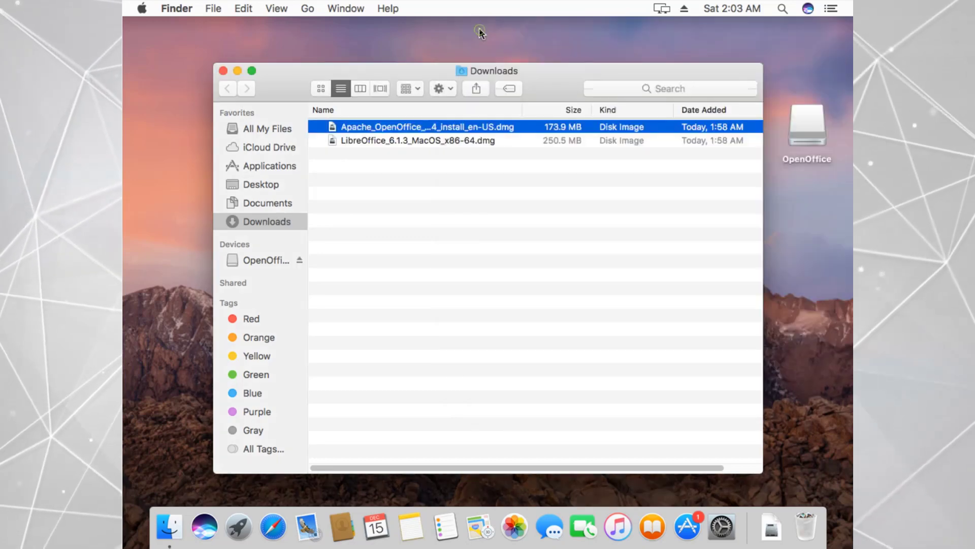
- Mount the LibreOffice disk image from Downloads, leaving its file name unchanged
click(401, 139)
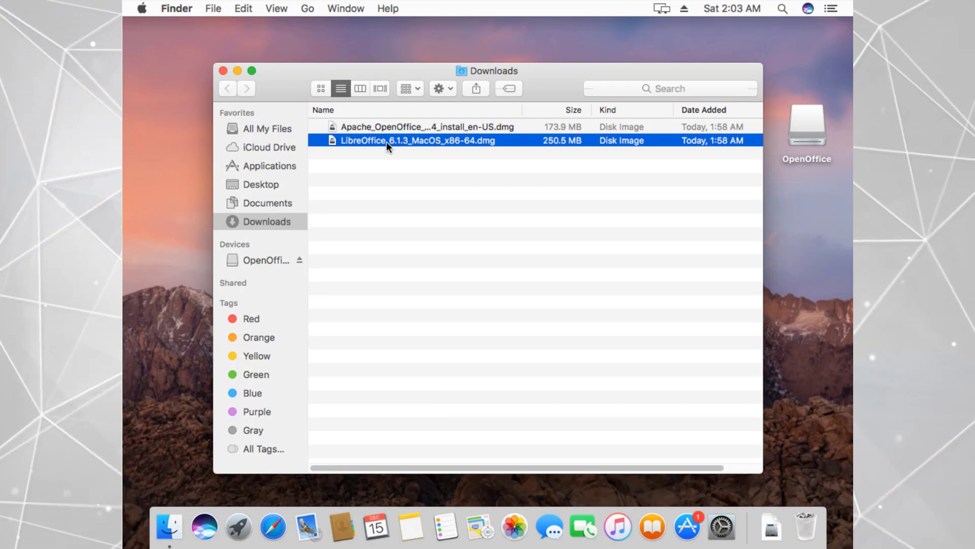
click(387, 141)
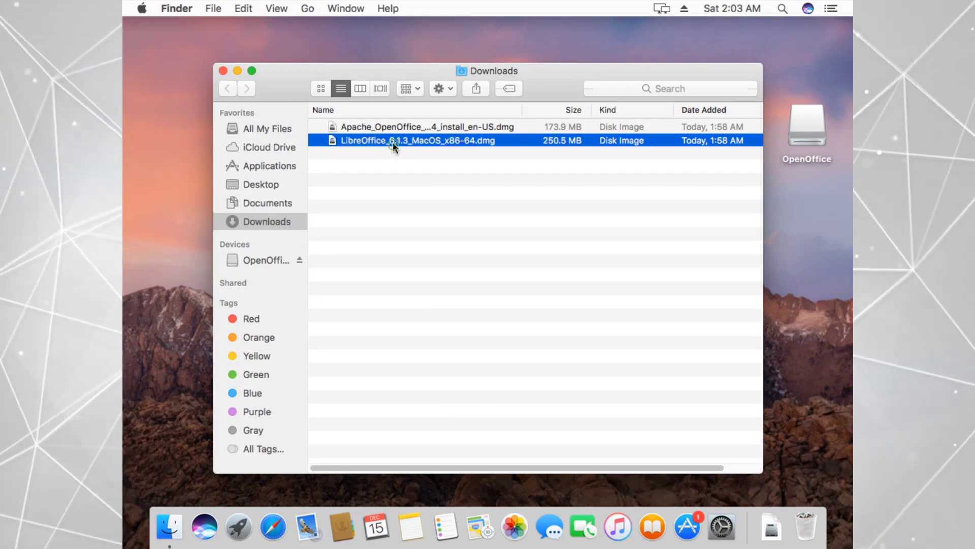
key(Return)
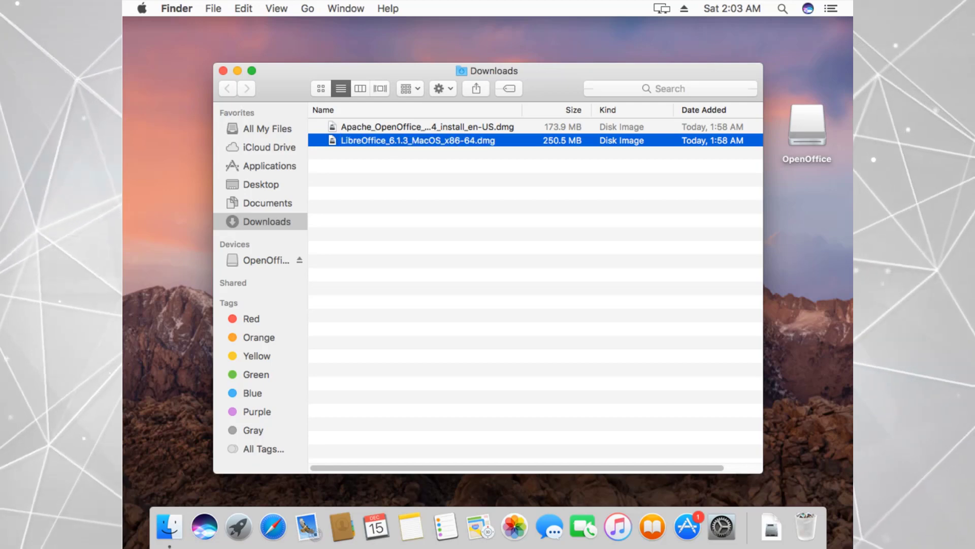
double_click(382, 138)
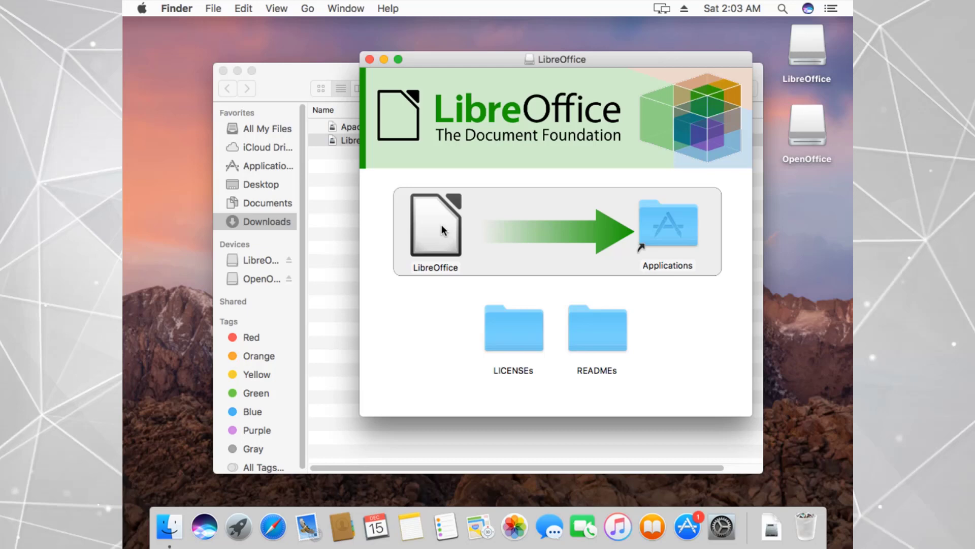
- Drag LibreOffice to Applications, keep the existing copy, and close the installer window
drag(442, 224, 669, 228)
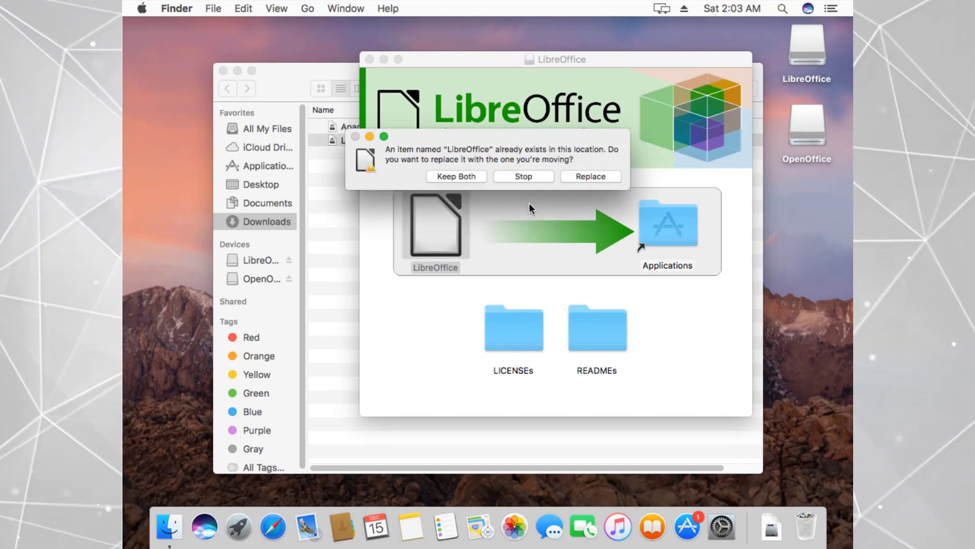
click(528, 177)
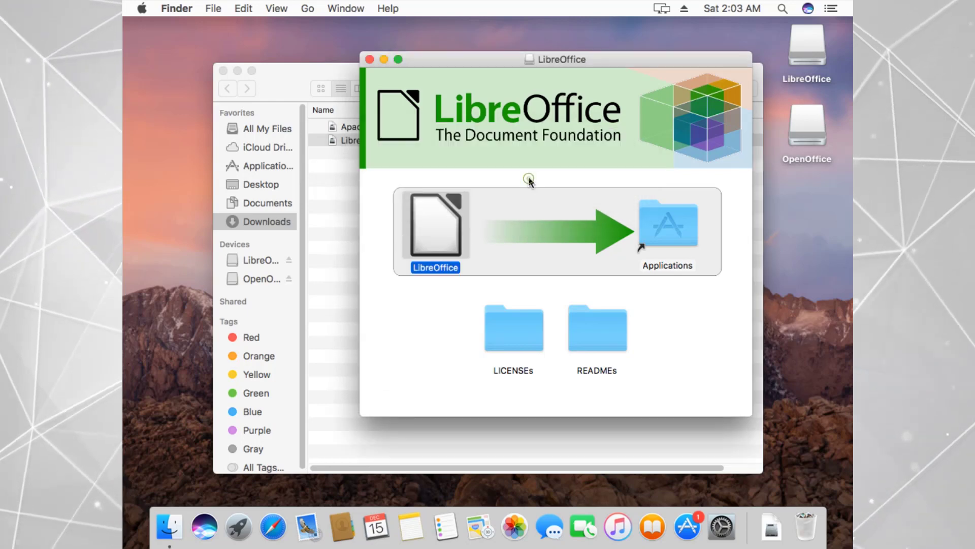
click(371, 59)
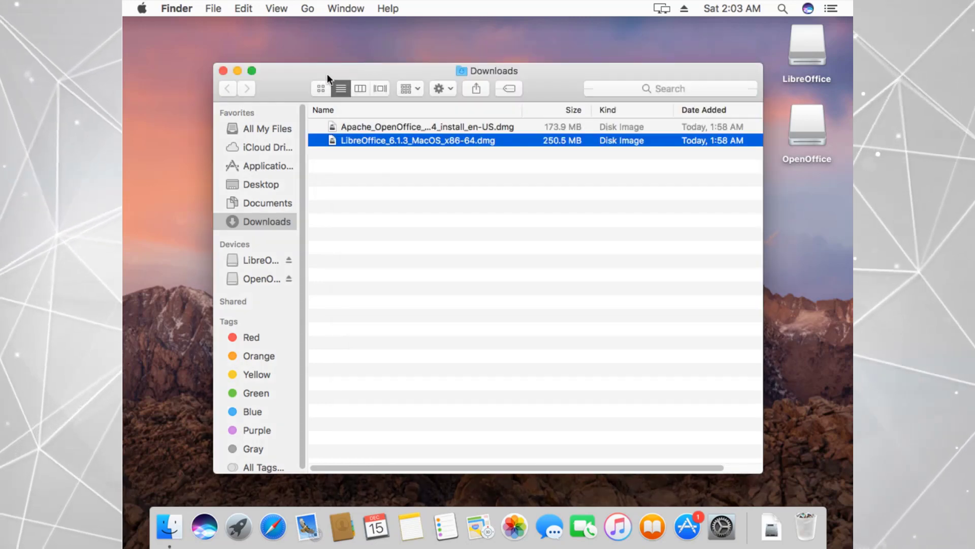
- Close Downloads and eject the OpenOffice and LibreOffice disks from the desktop
click(224, 70)
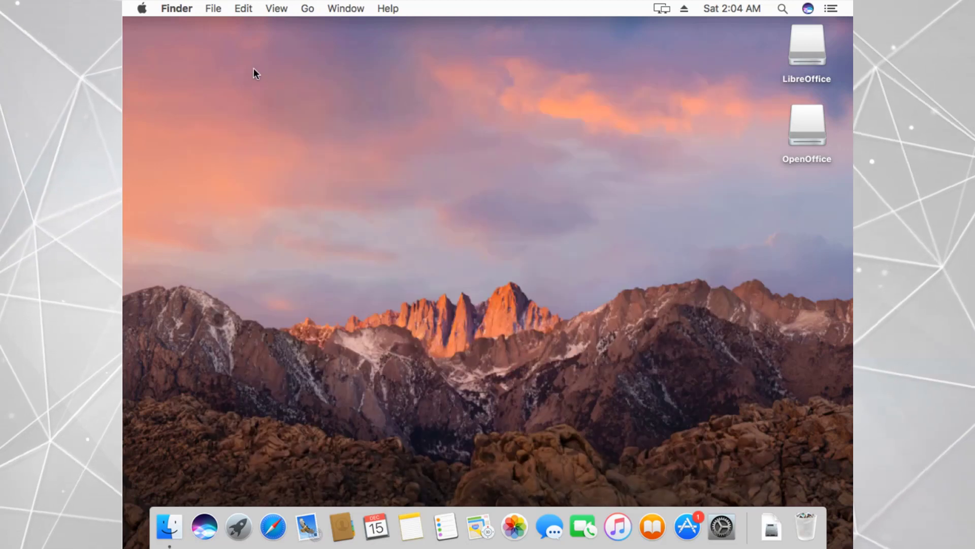
right_click(796, 139)
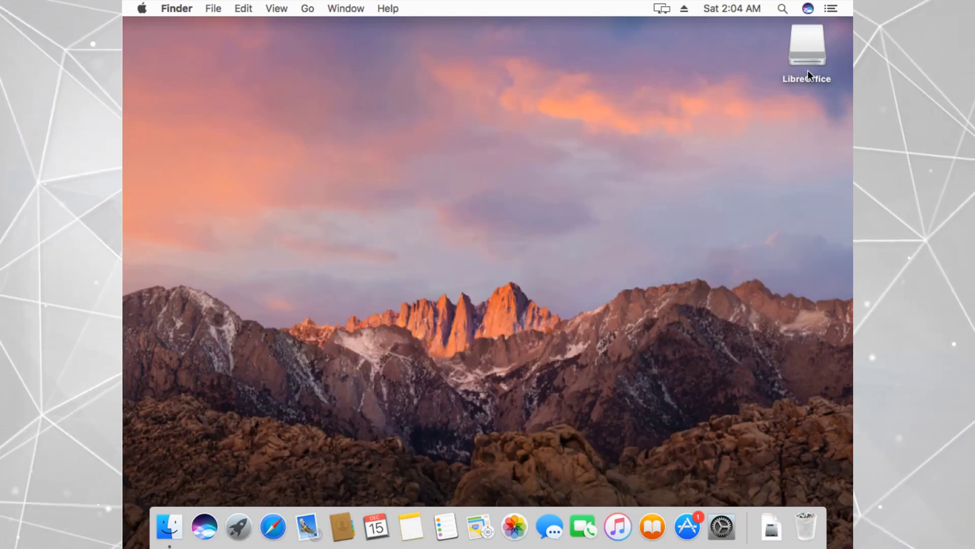
right_click(808, 66)
click(761, 96)
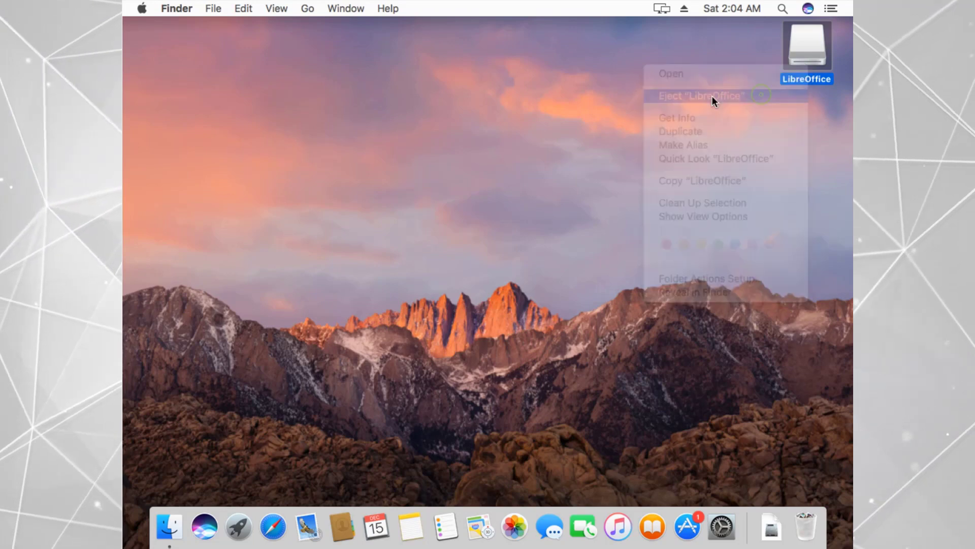
- Open the Applications folder and launch OpenOffice
click(305, 10)
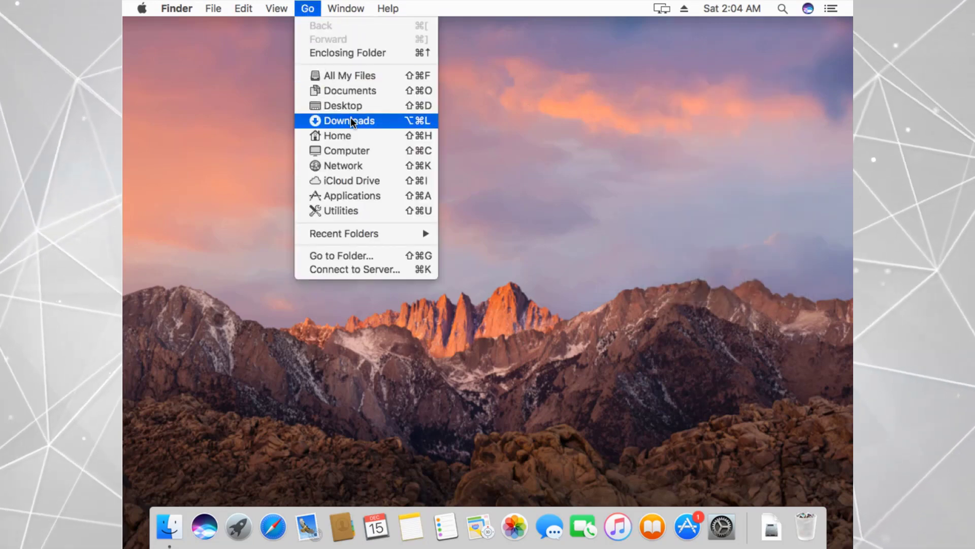
click(360, 196)
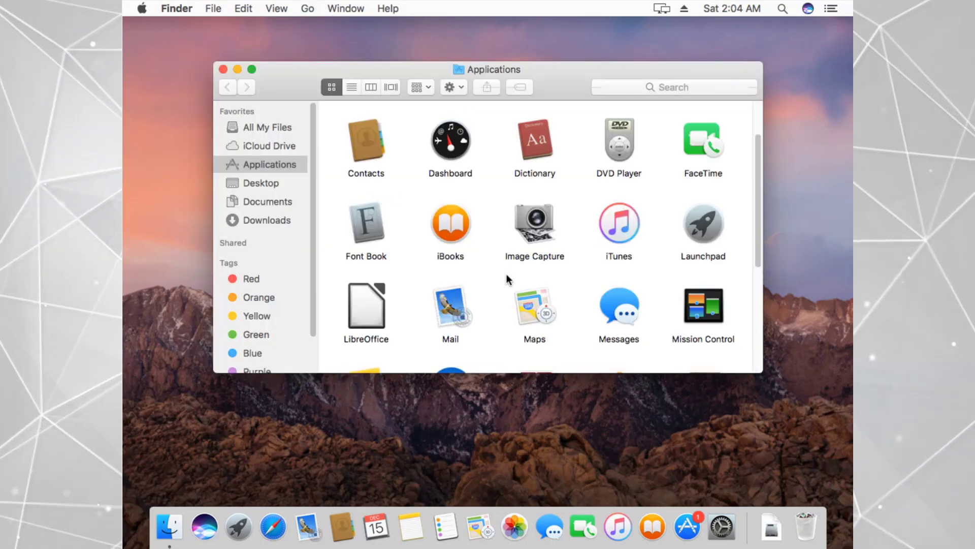
click(521, 318)
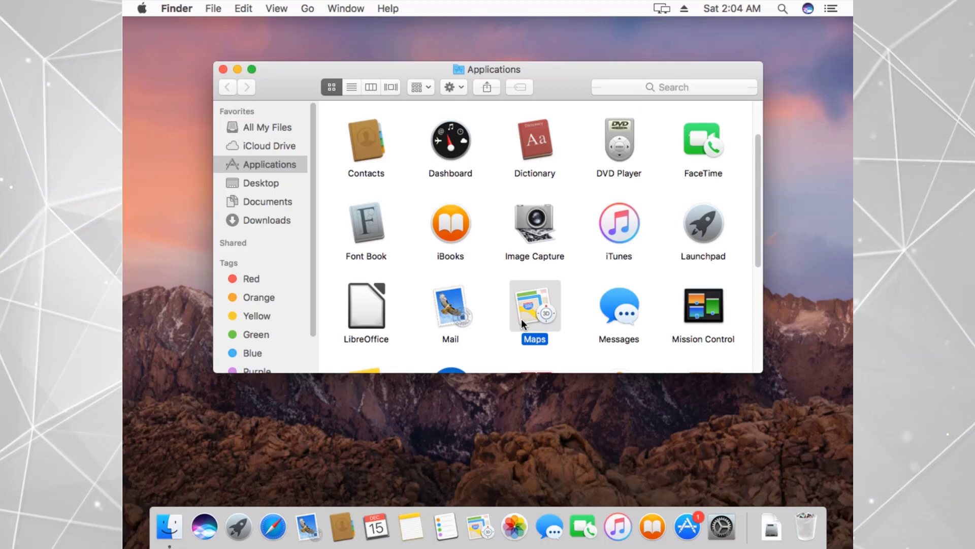
drag(757, 246, 758, 279)
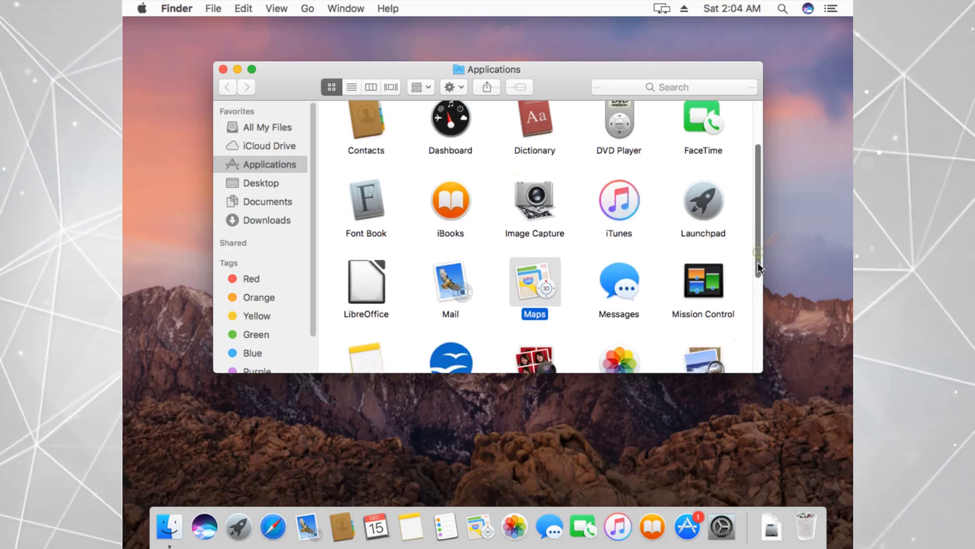
double_click(452, 312)
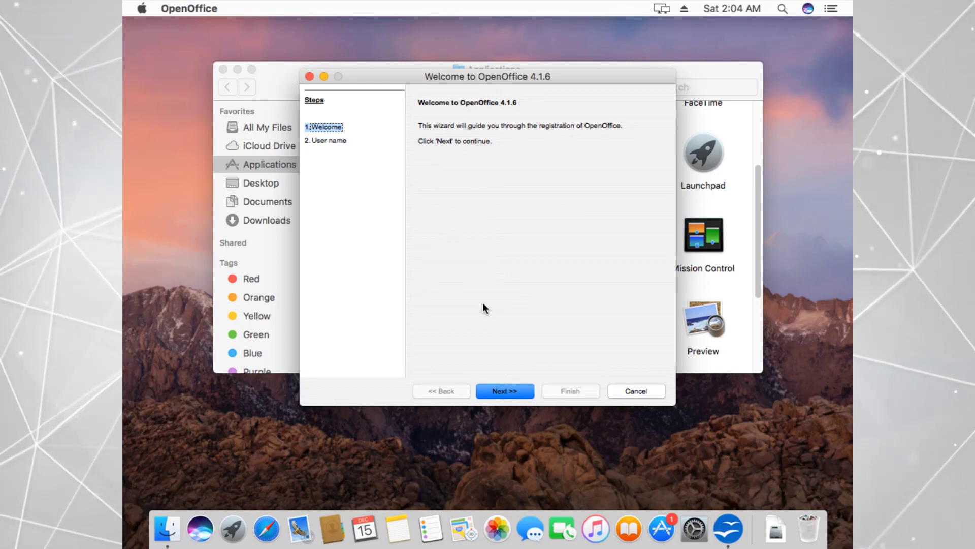
- Fill in a first name and initials in the welcome wizard and finish it, reaching the Start Center
click(503, 391)
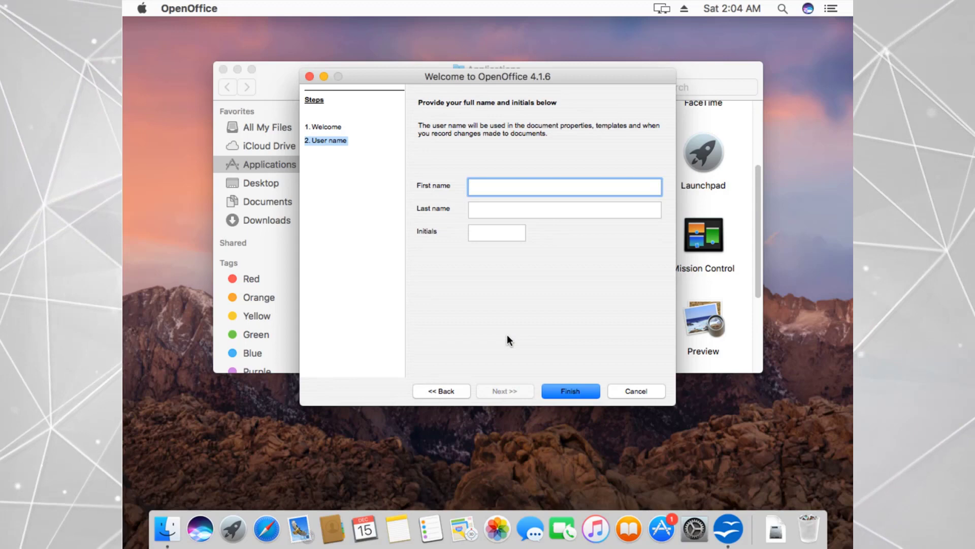
text(PcMac)
key(Tab)
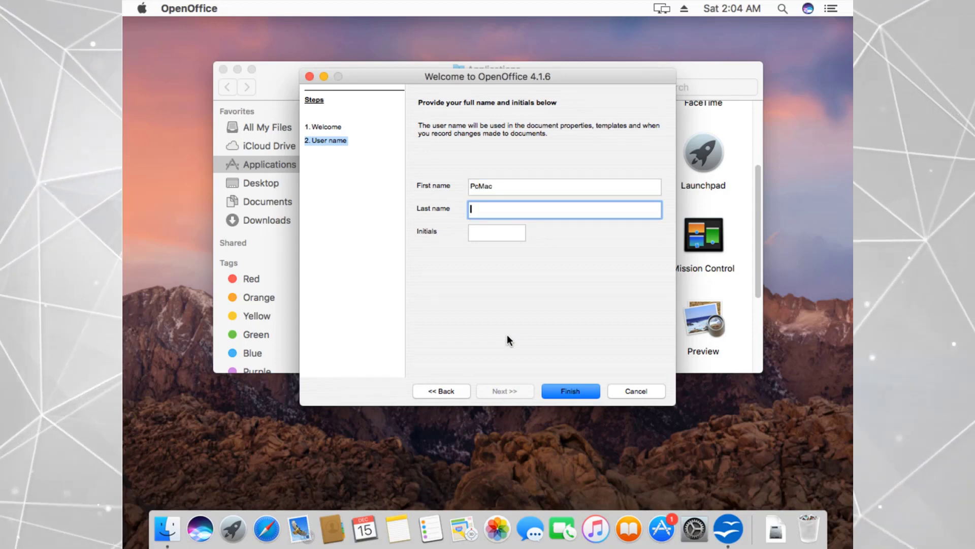
key(Tab)
text(M)
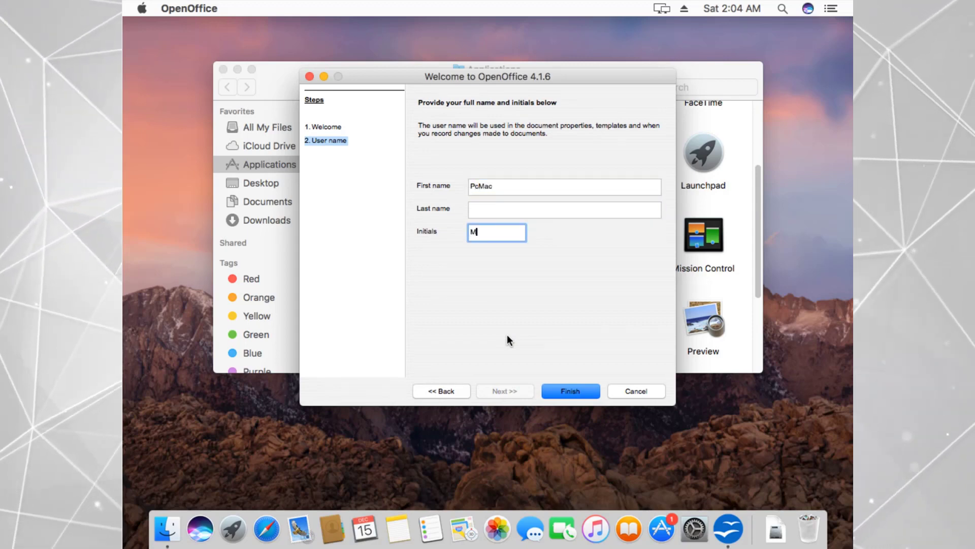
text(r.)
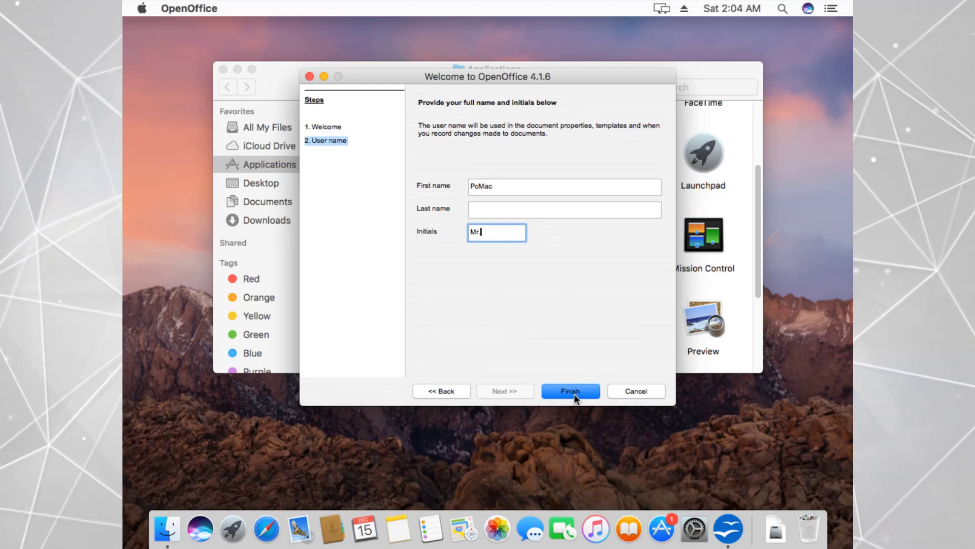
click(574, 392)
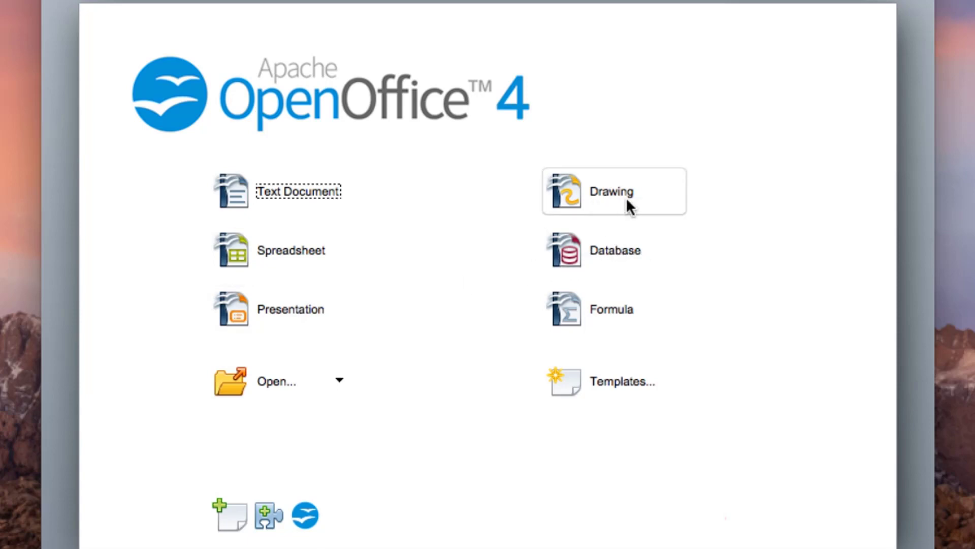
- Create a new blank text document from the Start Center
click(304, 192)
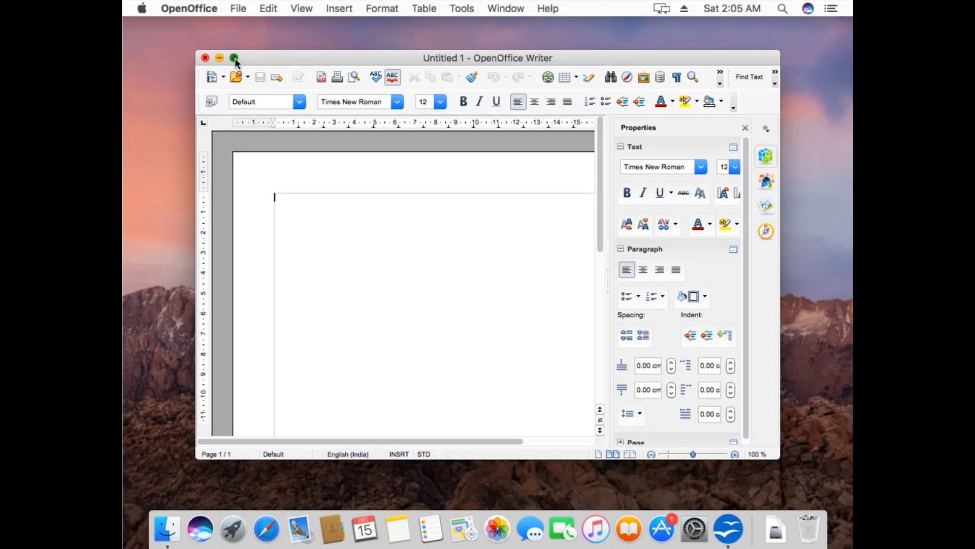
- Zoom the Writer window, review the Save As file types such as .doc and .rtf, then cancel saving
click(235, 58)
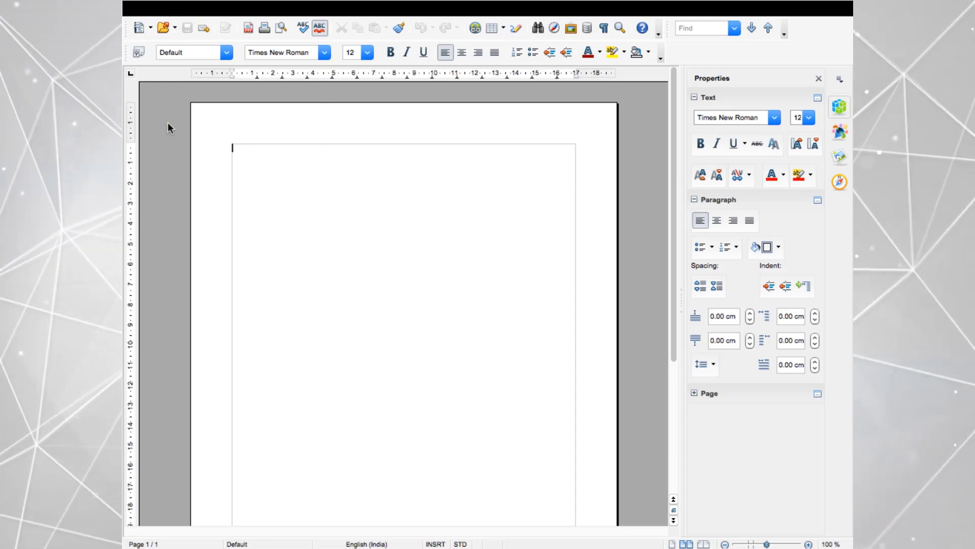
mouse_move(178, 27)
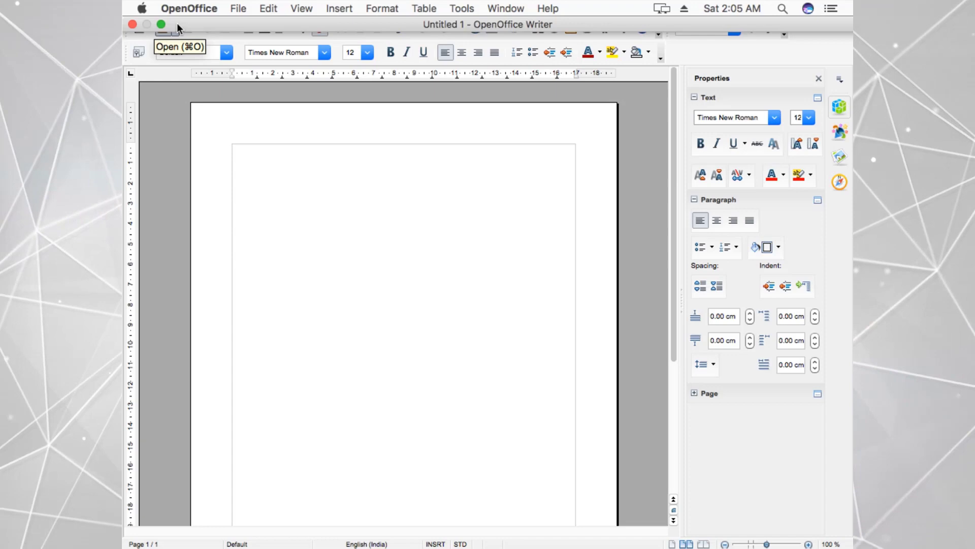
click(237, 9)
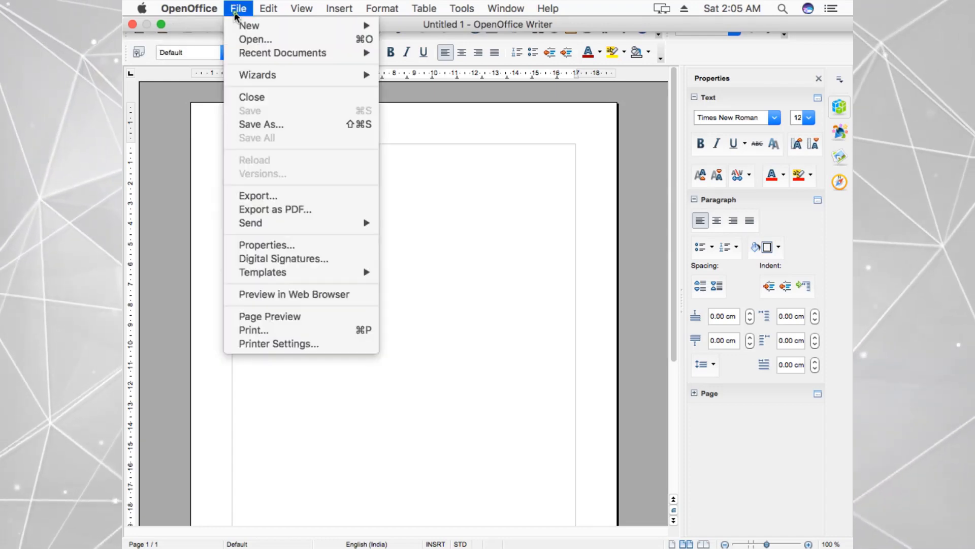
click(252, 125)
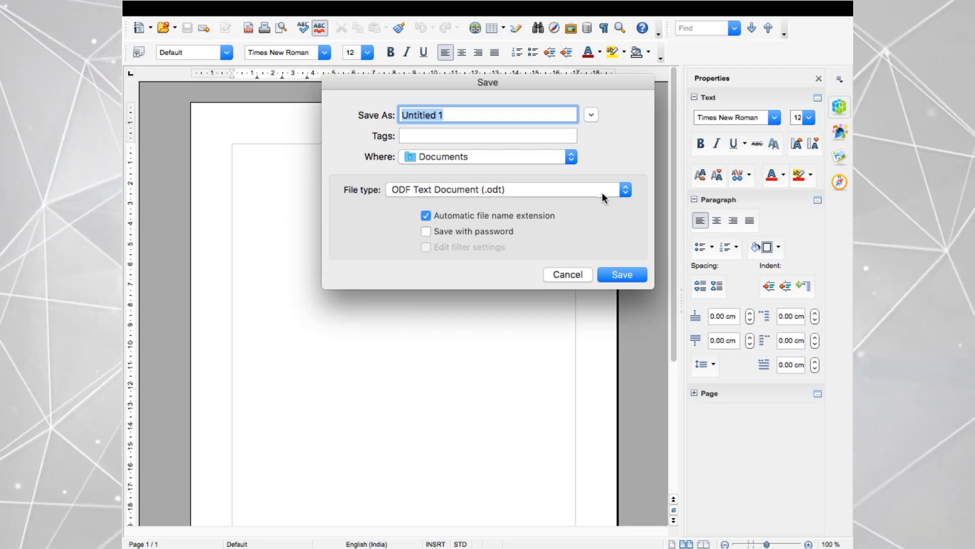
click(626, 189)
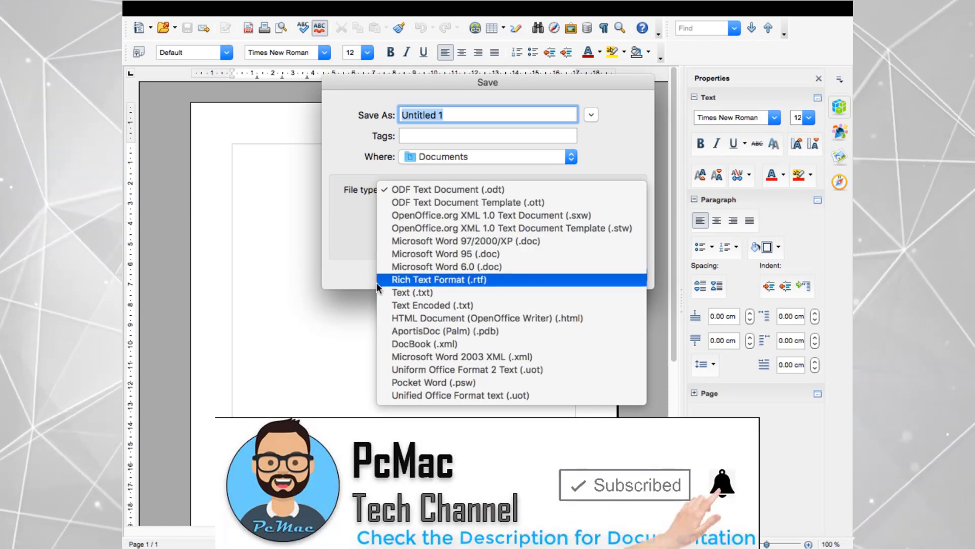
click(342, 311)
click(565, 274)
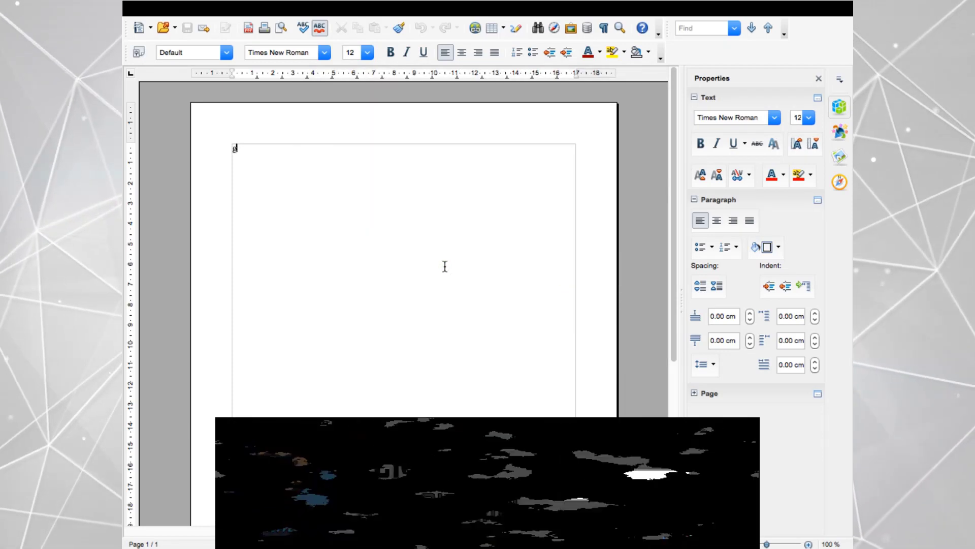
text(hggjhgjhggjhggjgjggjggjg)
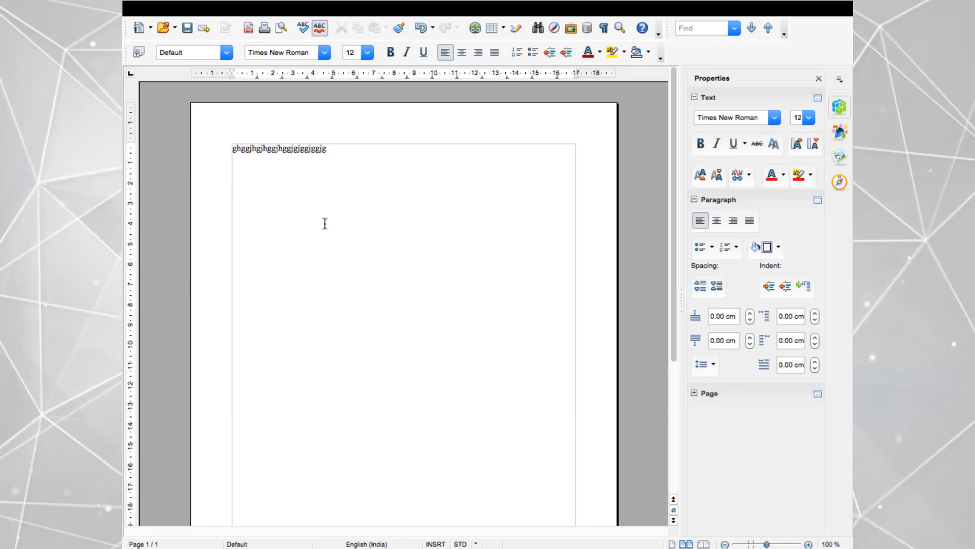
- Export the document directly as PDF, saving Untitled 1.pdf to the Desktop
click(246, 30)
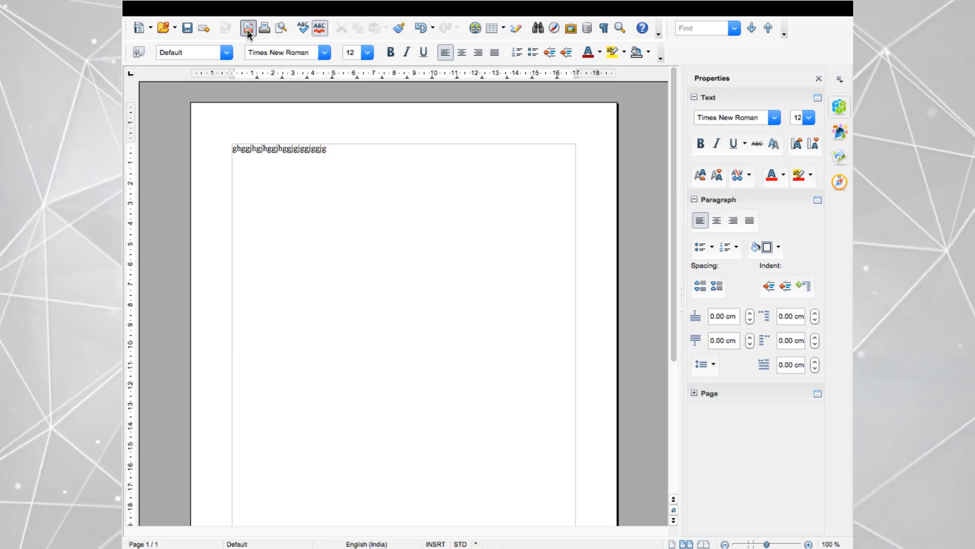
click(476, 168)
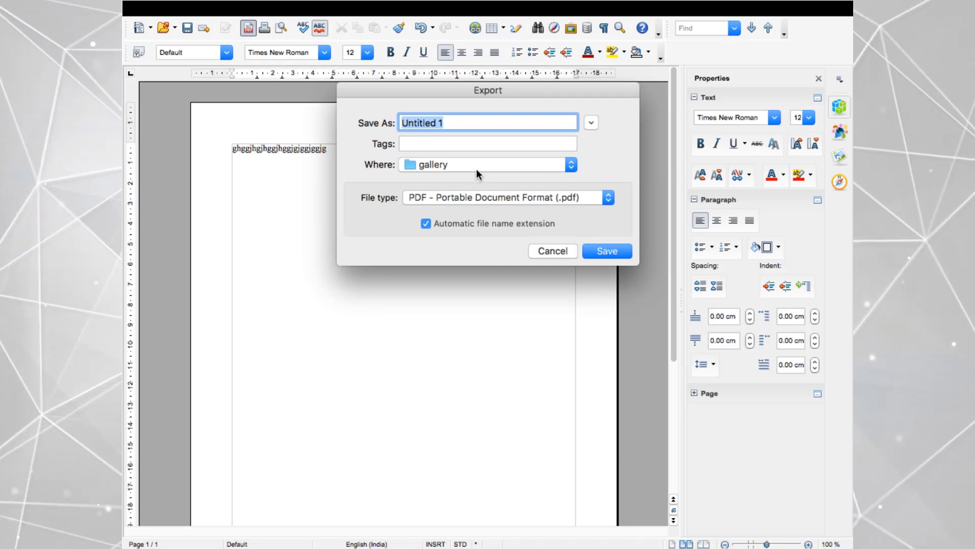
click(476, 168)
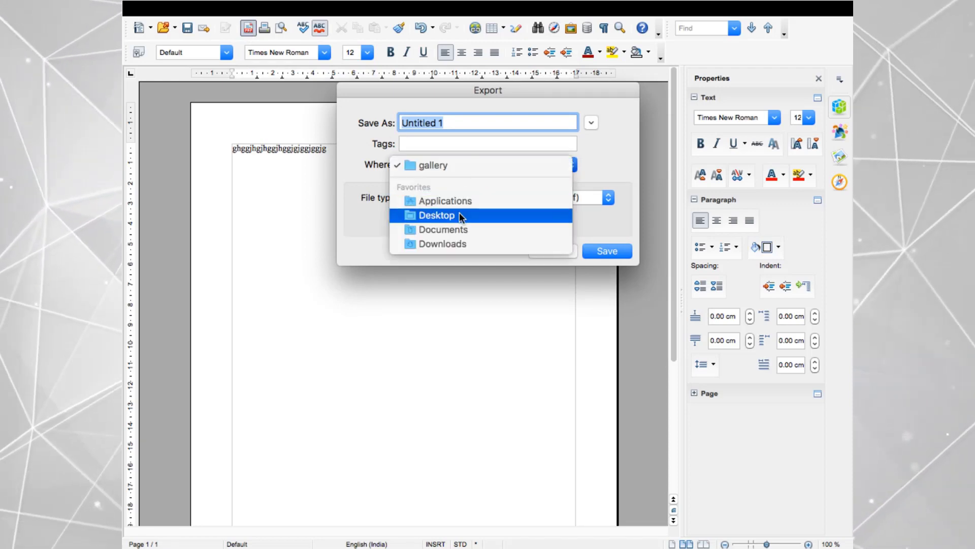
click(458, 213)
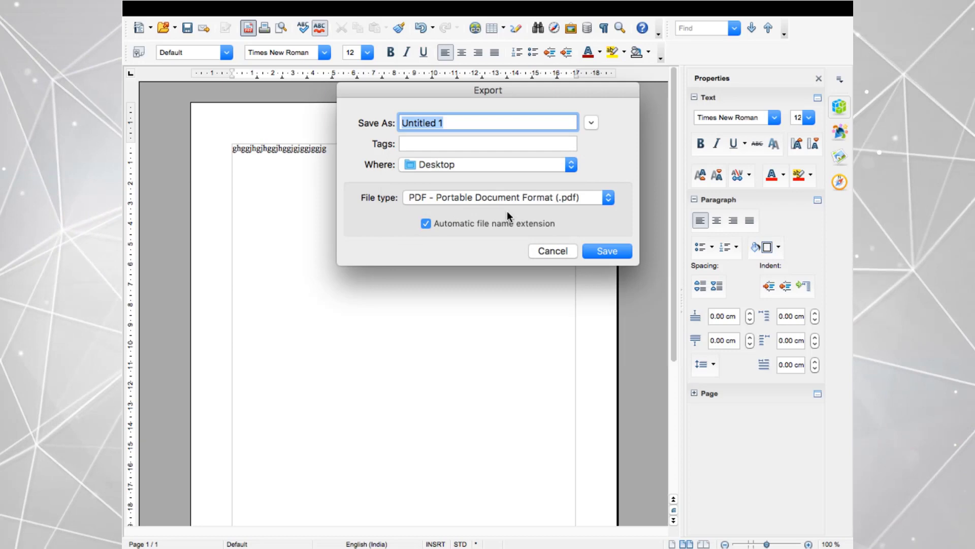
click(604, 252)
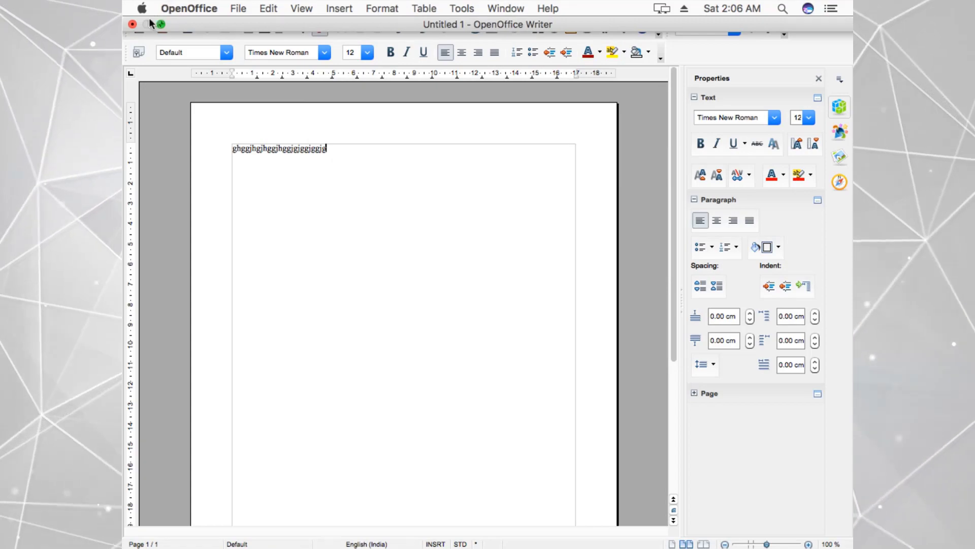
mouse_move(140, 28)
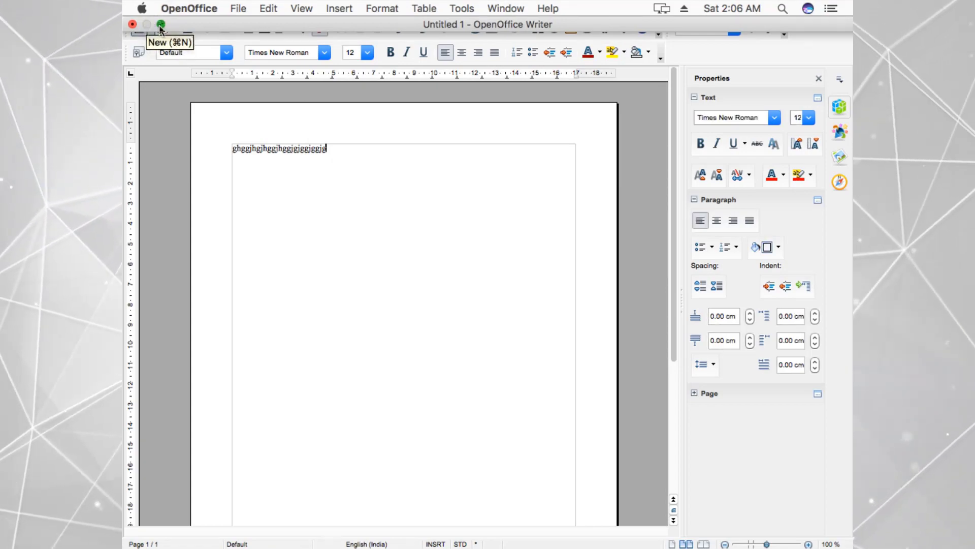
- Minimize Writer, view Untitled 1.pdf from the desktop in Safari, then quit Safari
click(161, 25)
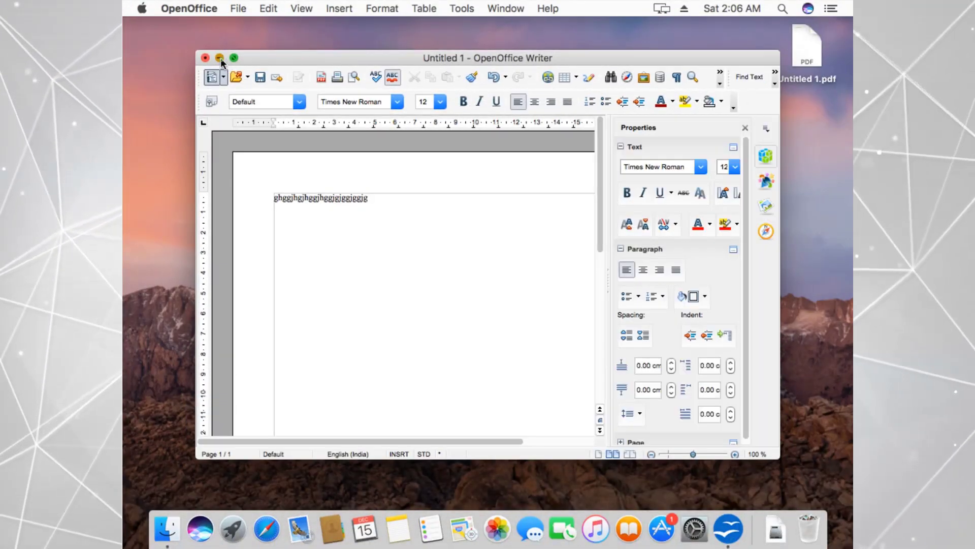
click(220, 58)
click(809, 61)
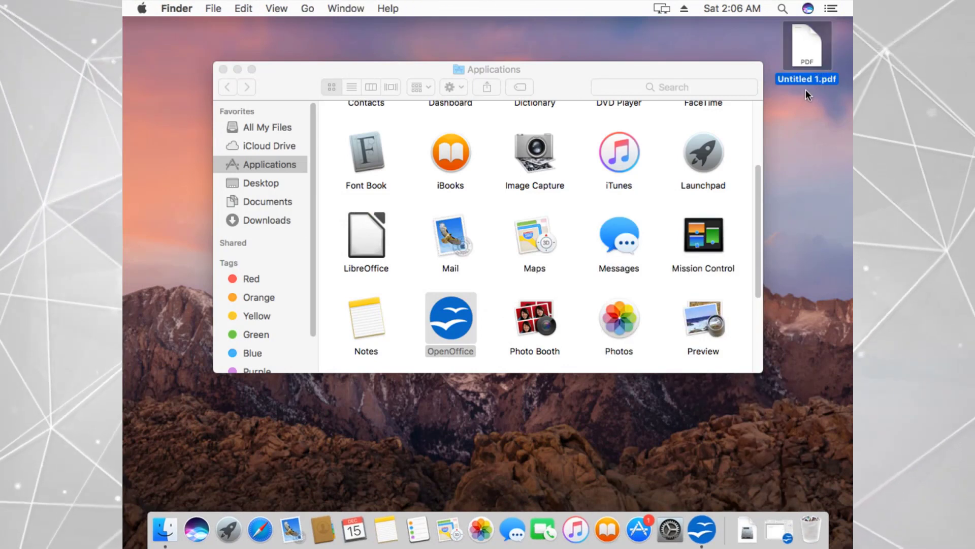
right_click(804, 55)
mouse_move(677, 77)
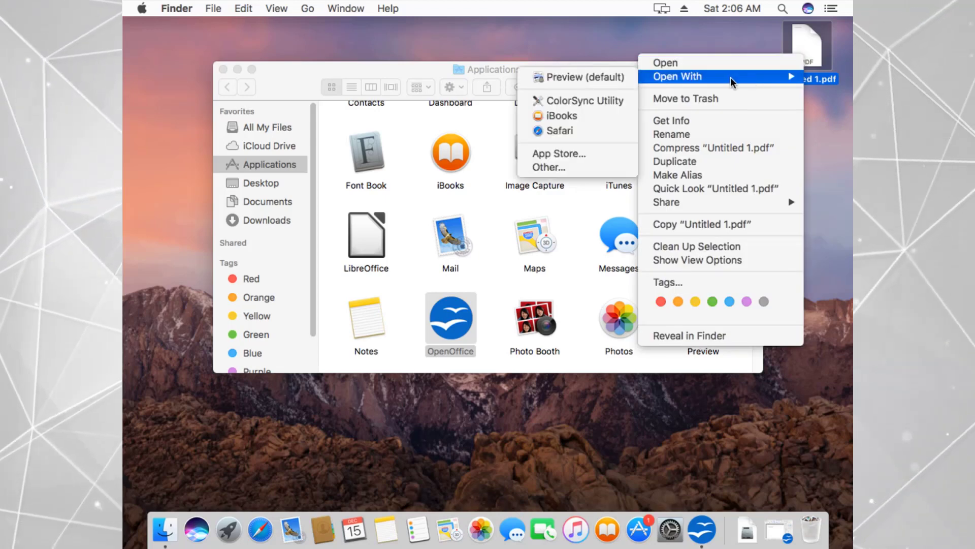
click(559, 130)
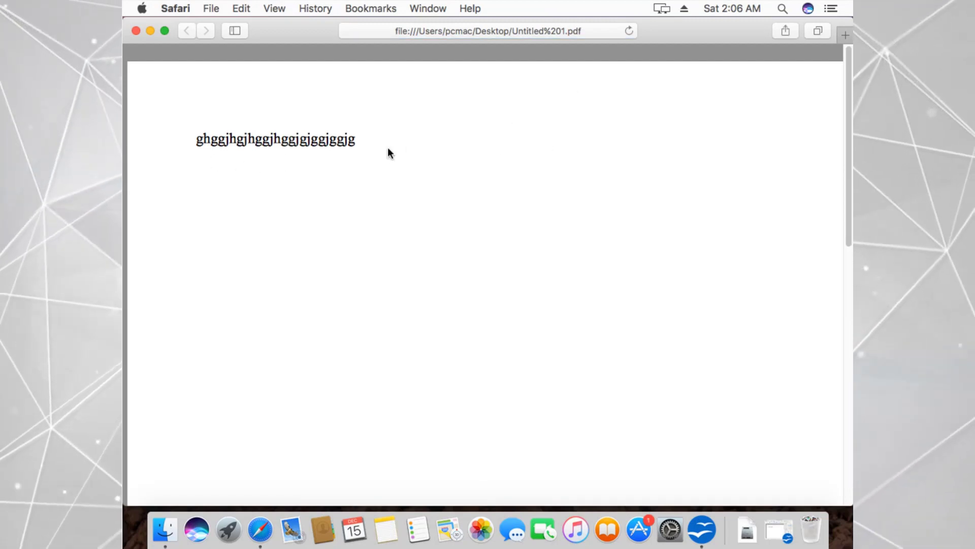
click(172, 9)
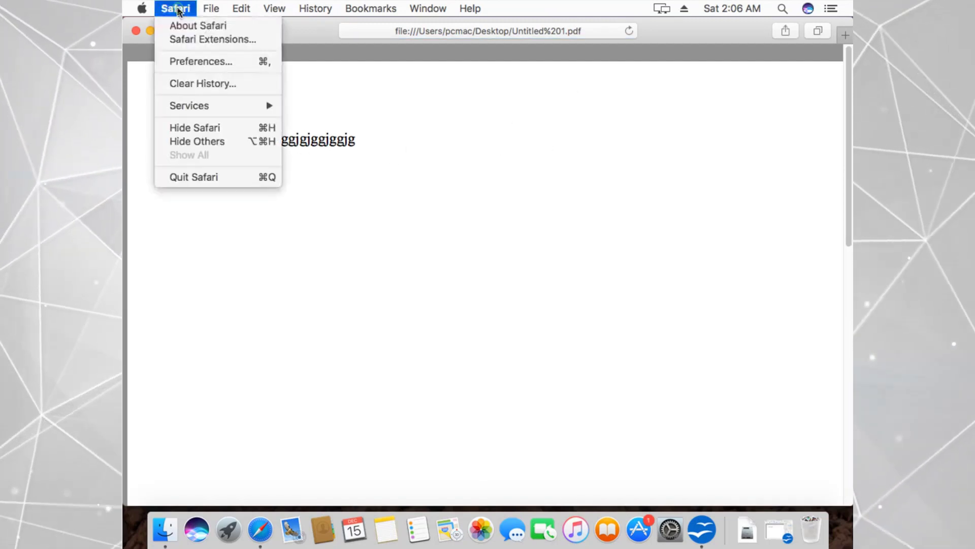
click(180, 175)
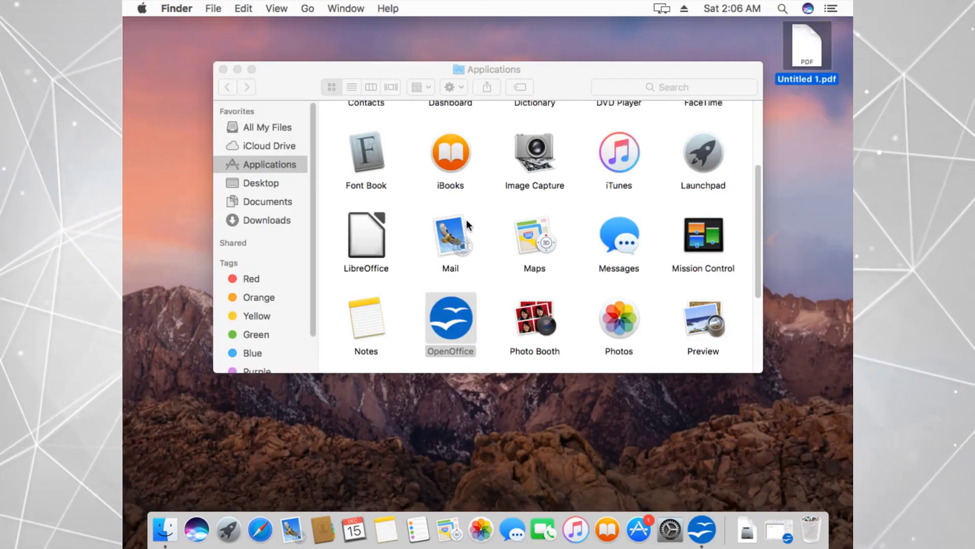
- Set the OpenOffice Dock icon to Keep in Dock via its Options menu
right_click(710, 539)
mouse_move(716, 435)
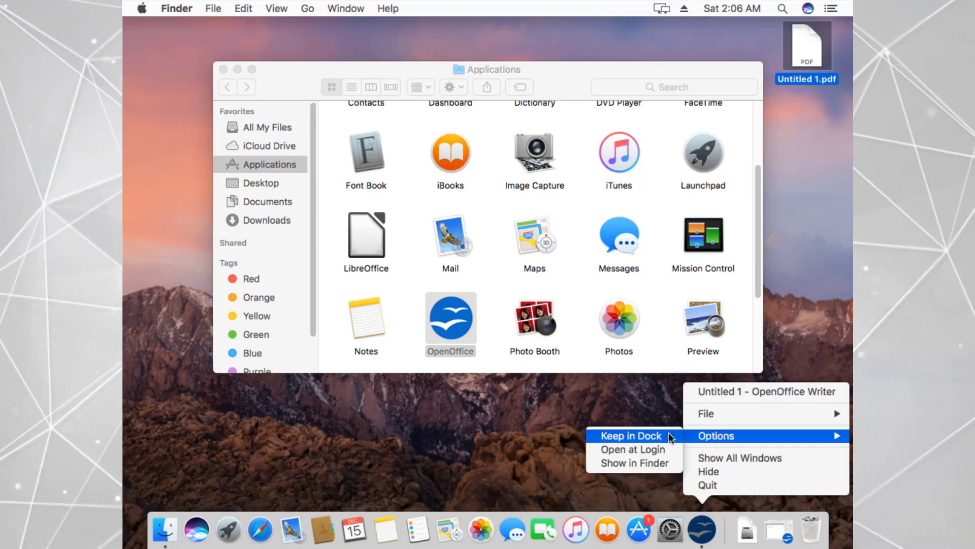
click(668, 435)
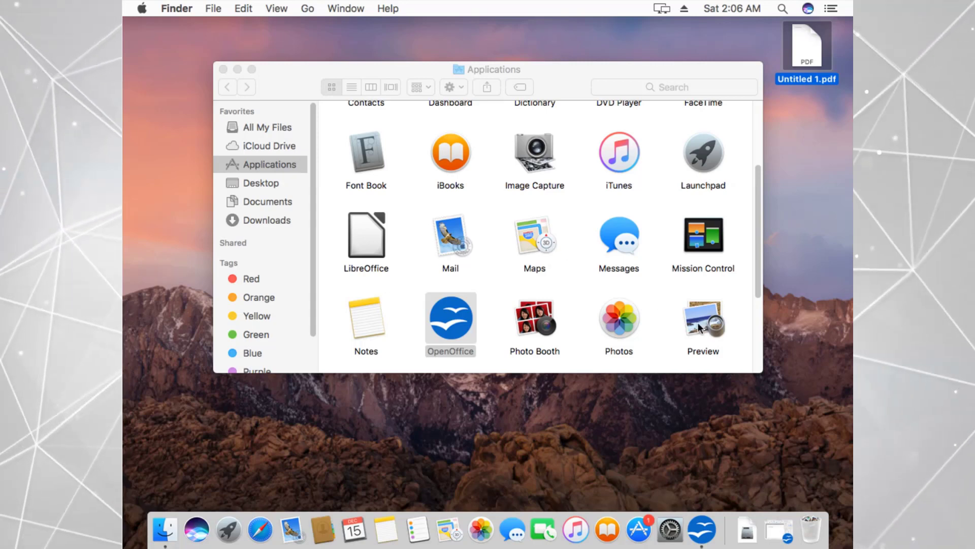
- Launch LibreOffice from the Applications folder to reach its Start Center
click(757, 354)
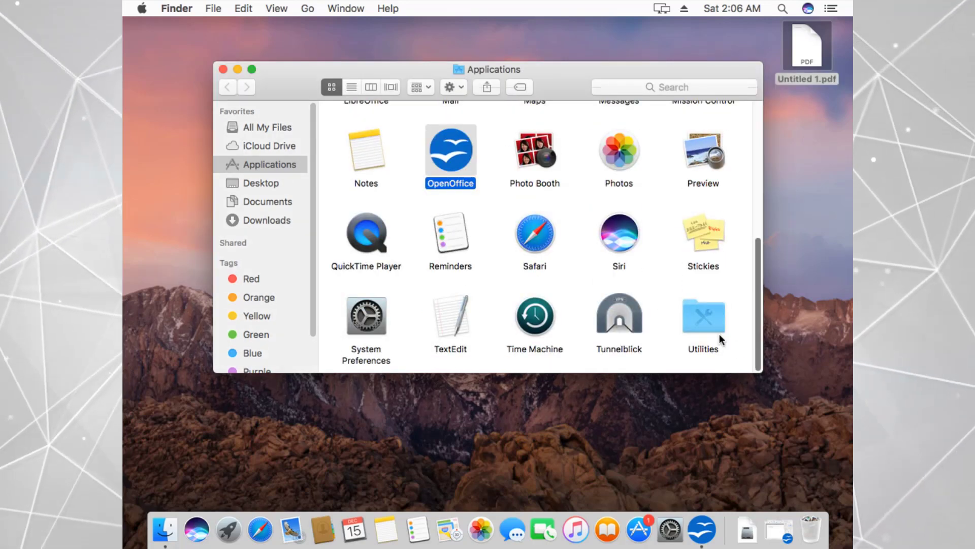
scroll(488, 286, up, 3)
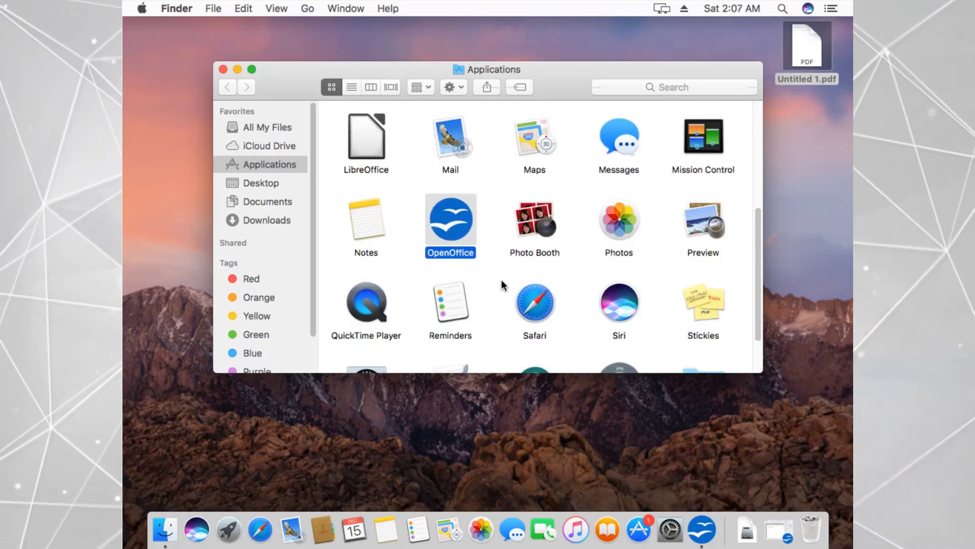
scroll(758, 217, up, 1)
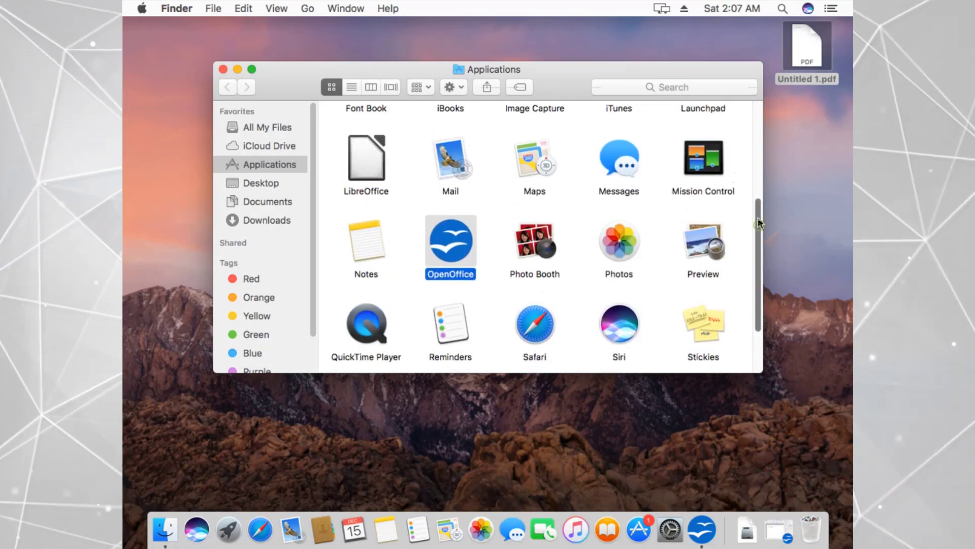
click(368, 178)
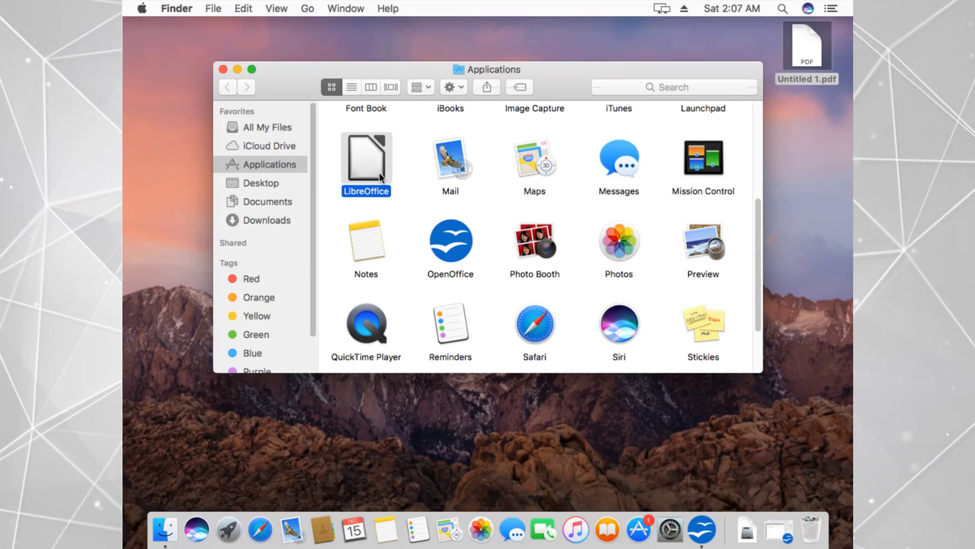
double_click(377, 170)
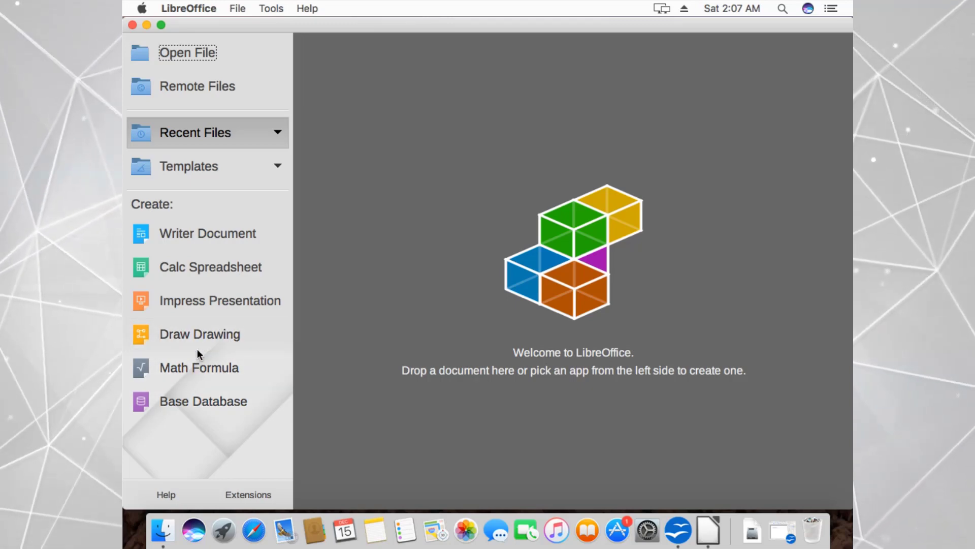
- Create a blank Calc spreadsheet, select B18:E20 then A1, and close it unsaved
click(209, 271)
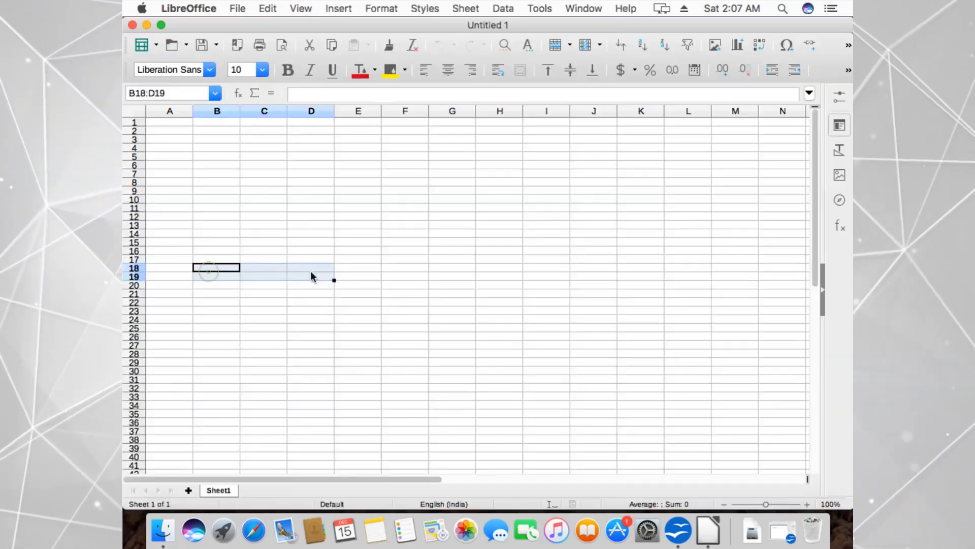
drag(208, 271, 373, 281)
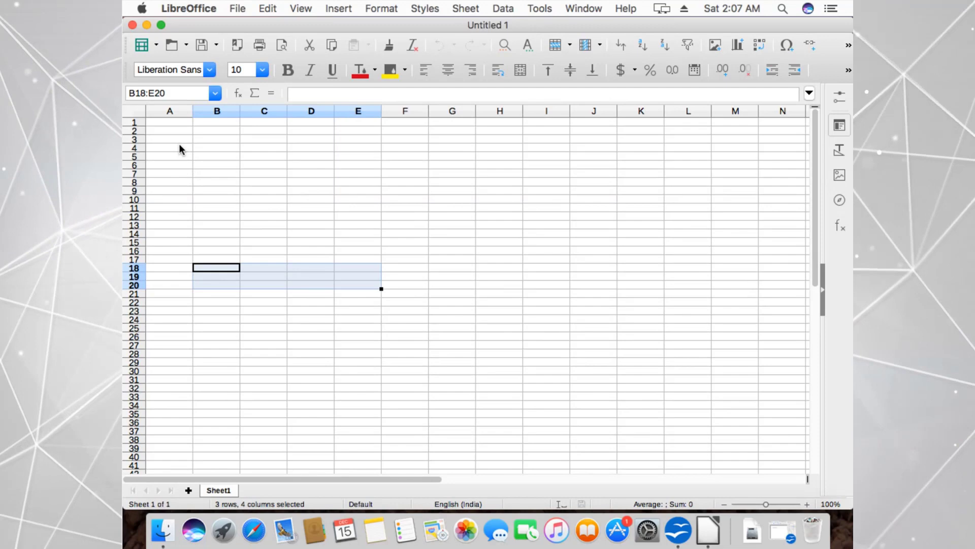
click(167, 126)
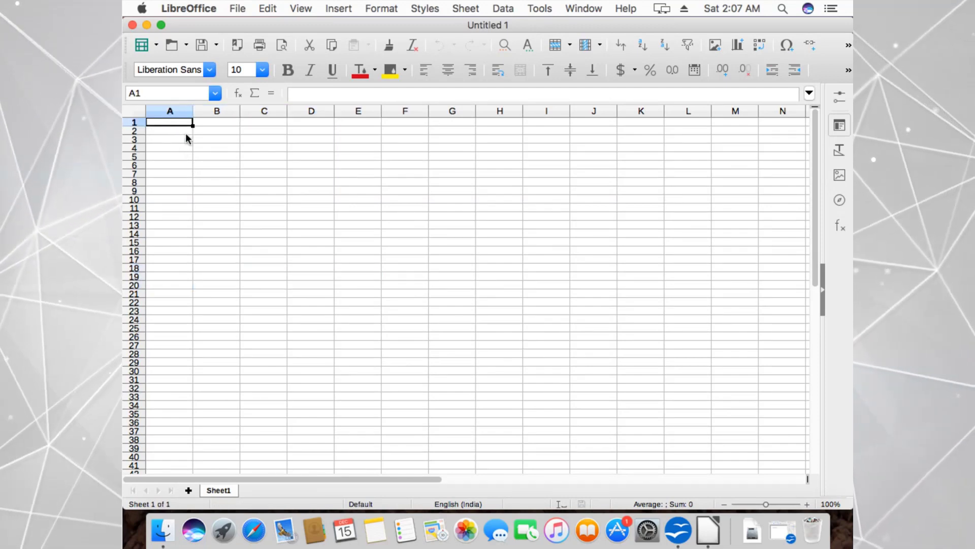
scroll(304, 200, down, 1)
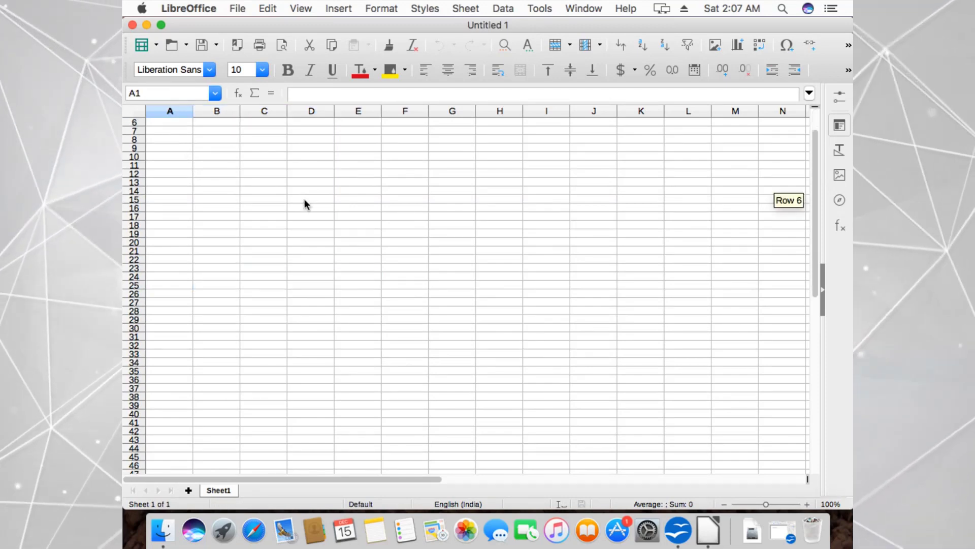
scroll(304, 200, up, 1)
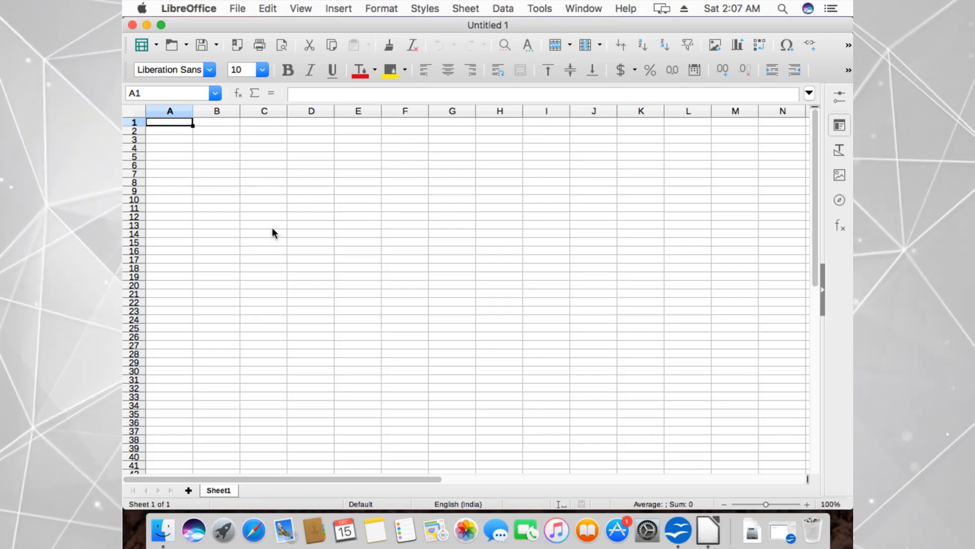
click(131, 24)
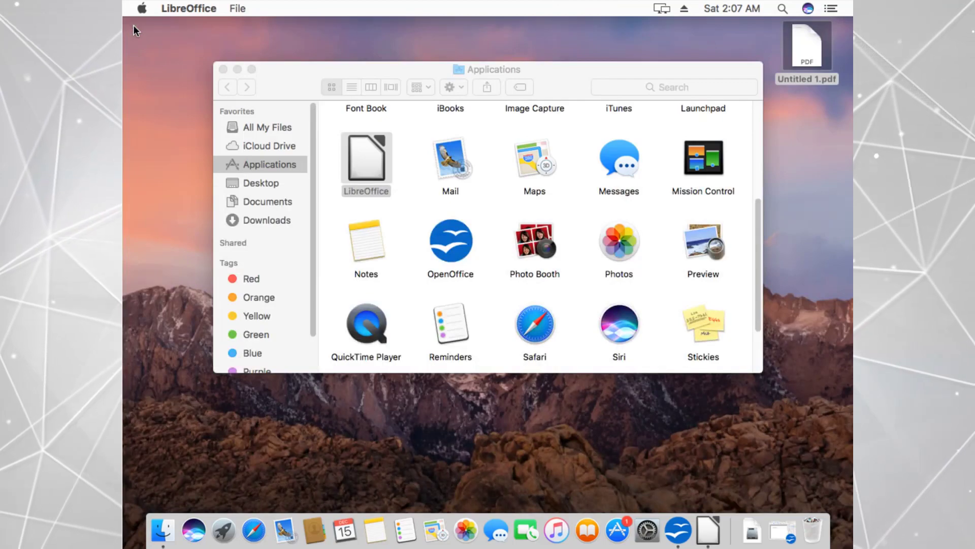
- Close the Finder Applications window, leaving the desktop with Untitled 1.pdf
click(222, 70)
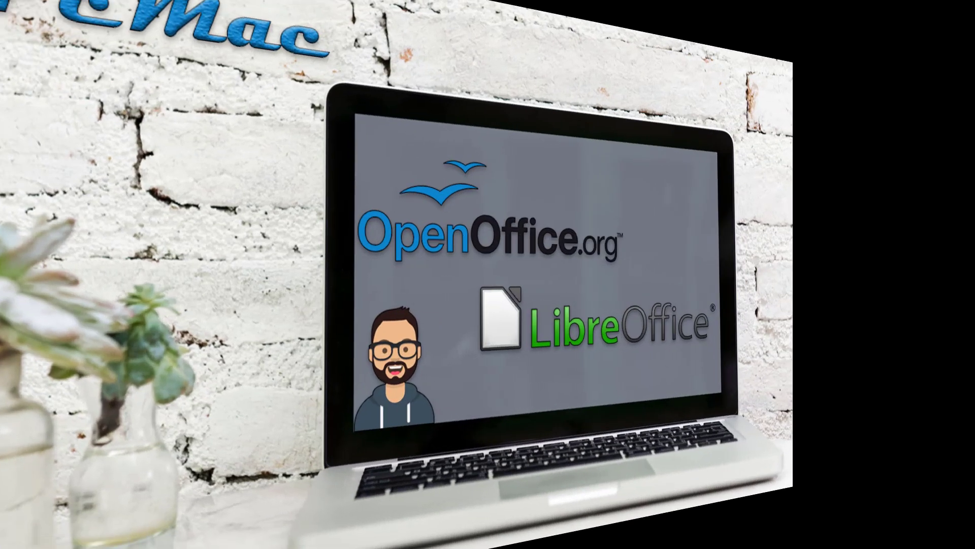